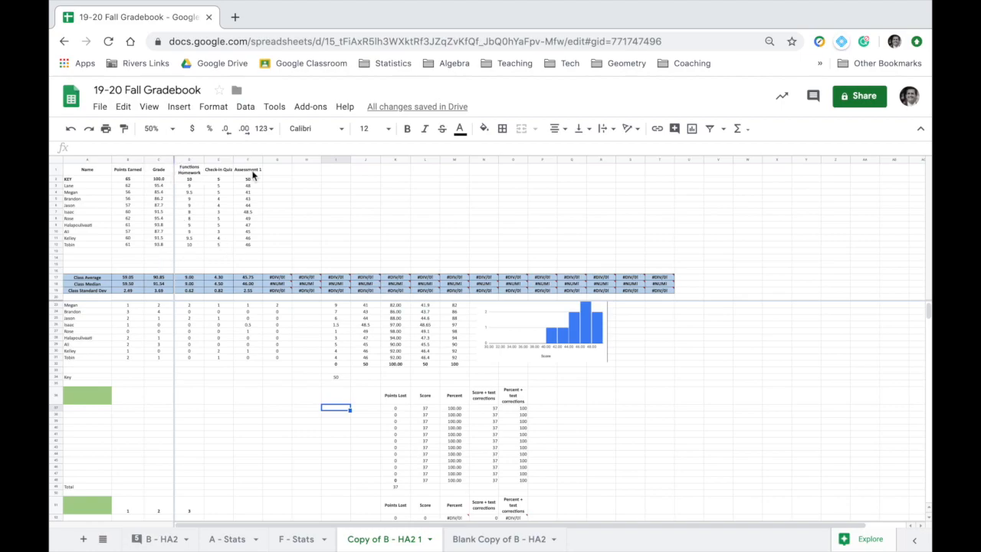
# Step: Open the "Blank Copy of B - HA2" sheet
pyautogui.scroll(2, 345, 229)
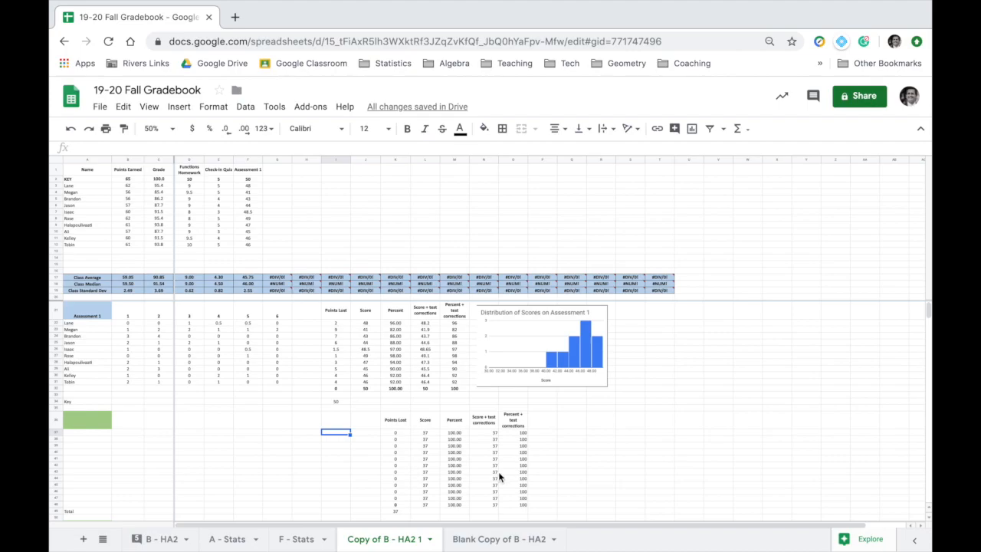
pyautogui.click(486, 539)
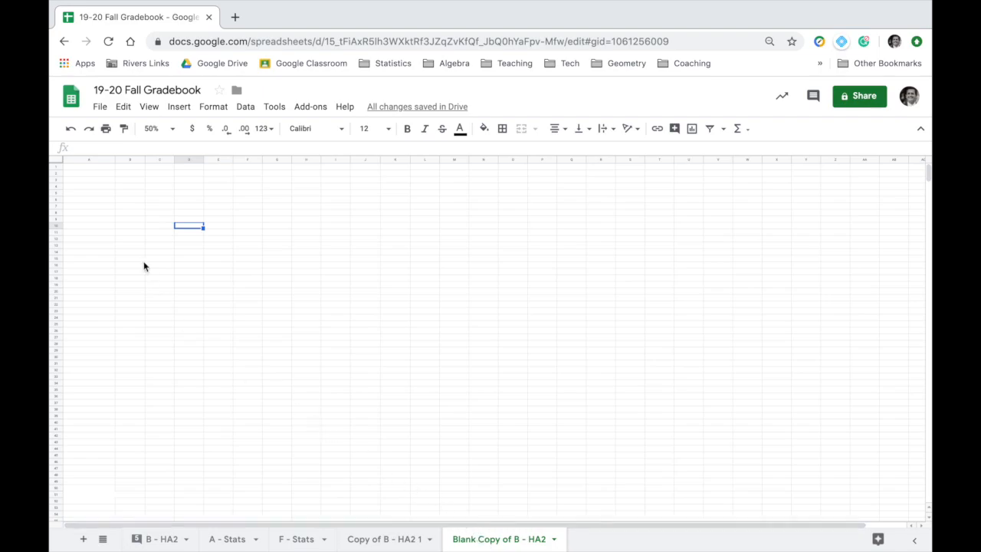
pyautogui.click(99, 160)
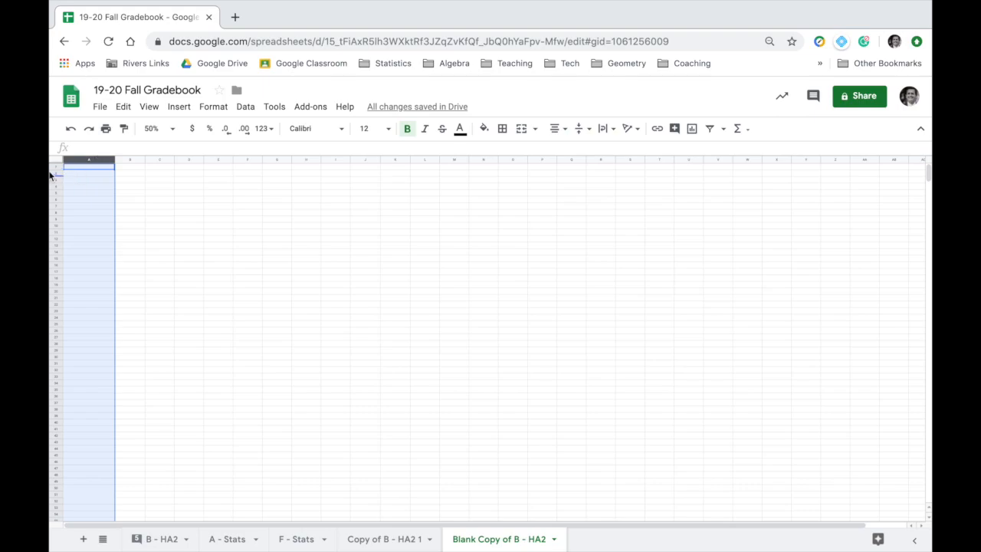
pyautogui.click(153, 193)
pyautogui.click(84, 167)
pyautogui.click(151, 212)
pyautogui.click(276, 260)
pyautogui.click(158, 257)
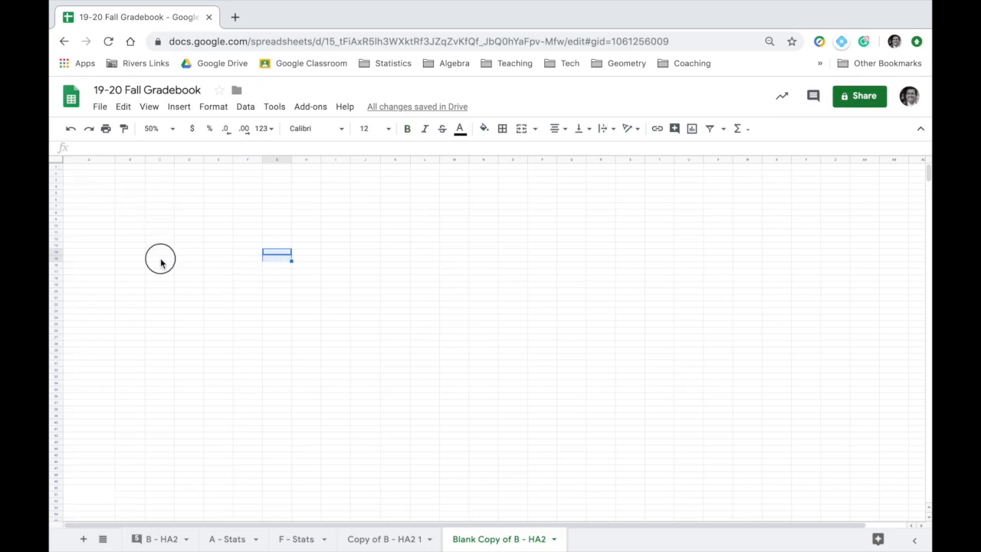
# Step: Enter the column headers Name, Points and Grade in cells A1 to C1
pyautogui.click(99, 170)
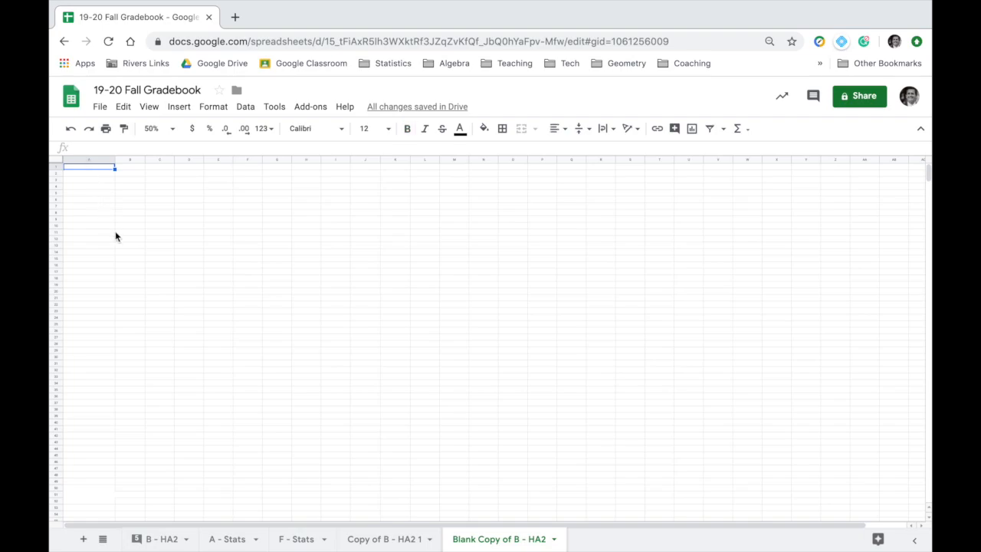
pyautogui.write('Name')
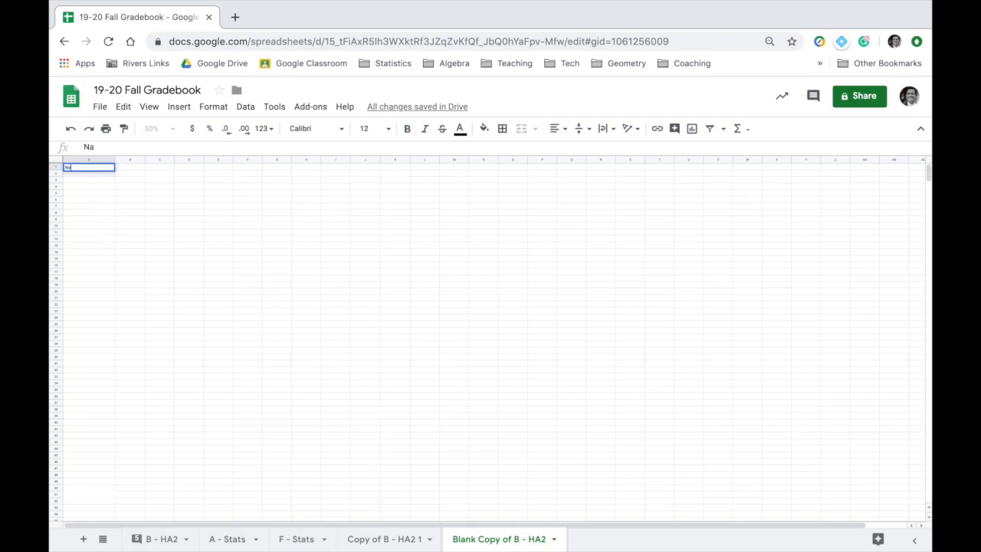
pyautogui.press('Tab')
pyautogui.write('Gr')
pyautogui.press('BackSpace')
pyautogui.press('BackSpace')
pyautogui.write('Points')
pyautogui.press('Tab')
pyautogui.write('Grade')
pyautogui.press('Return')
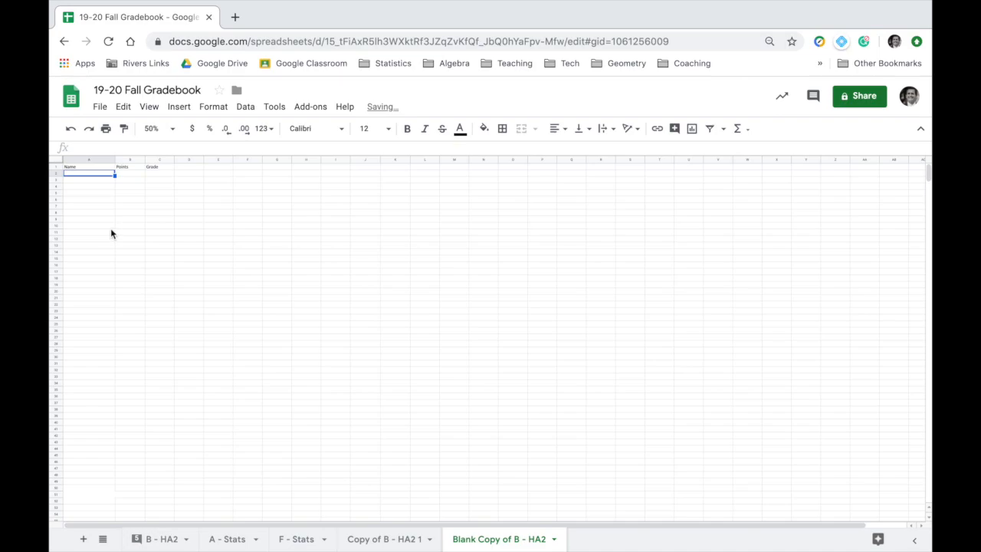
# Step: Copy all the student names from the "Copy of B - HA2 1" sheet into column A of the blank copy, starting at A2
pyautogui.click(389, 539)
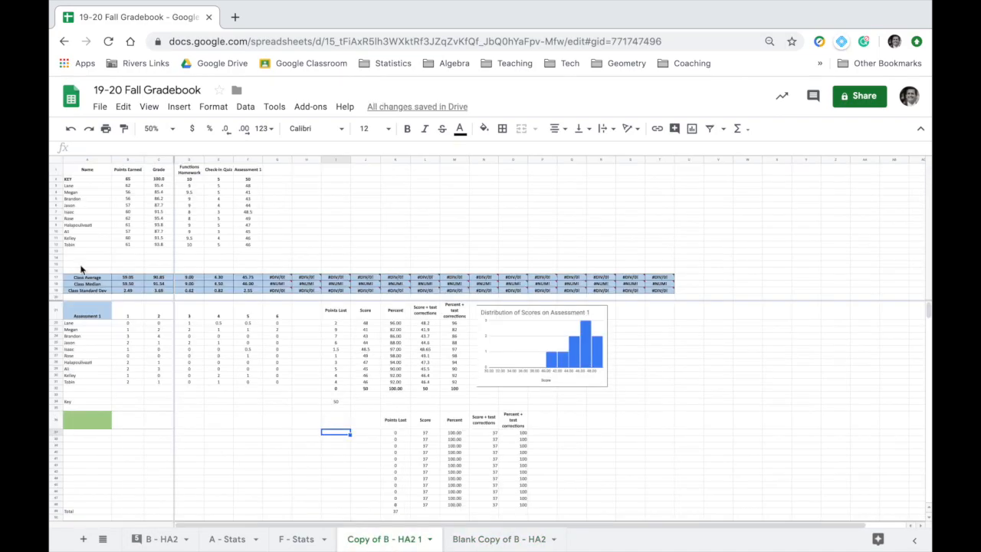
pyautogui.moveTo(85, 199); pyautogui.dragTo(83, 250)
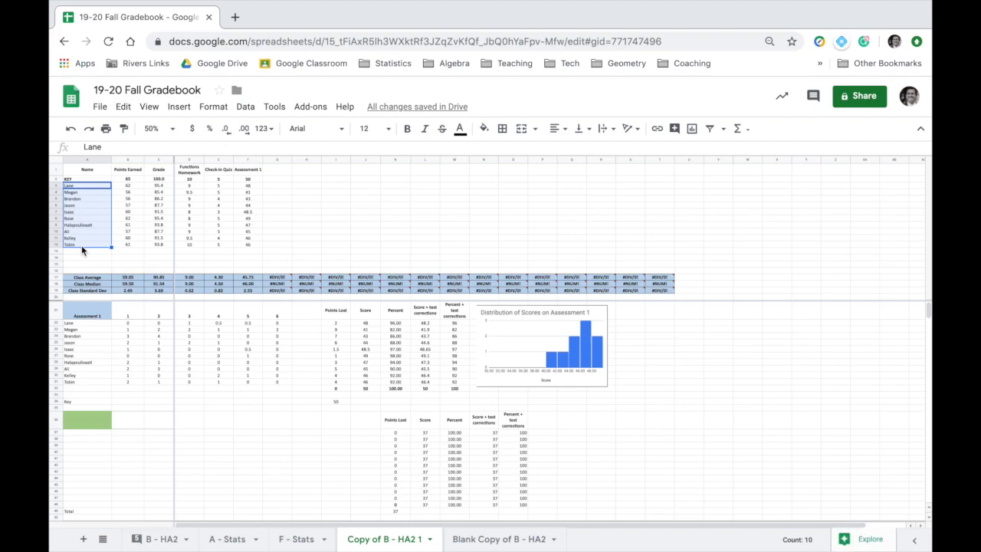
pyautogui.hotkey('ctrl', 'c')
pyautogui.click(491, 540)
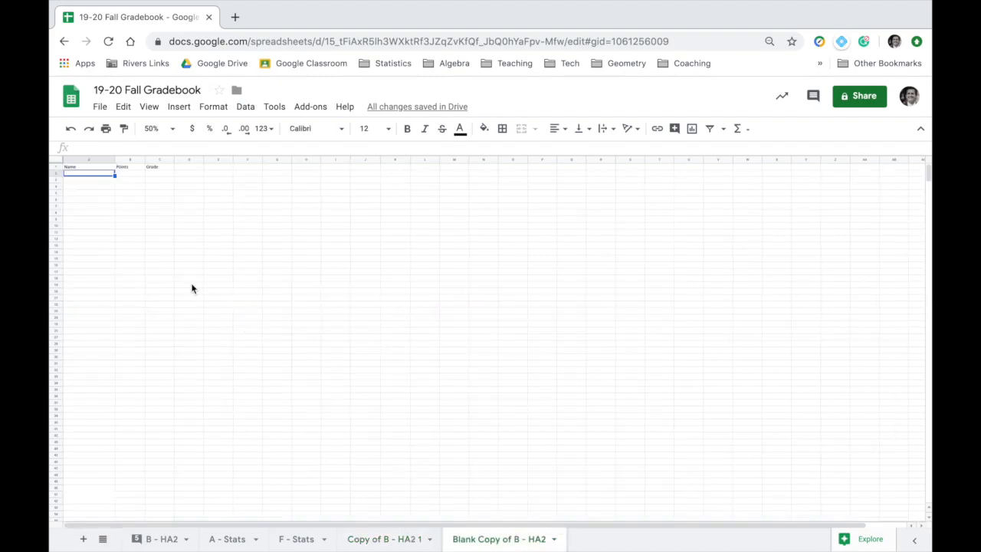
pyautogui.hotkey('ctrl', 'v')
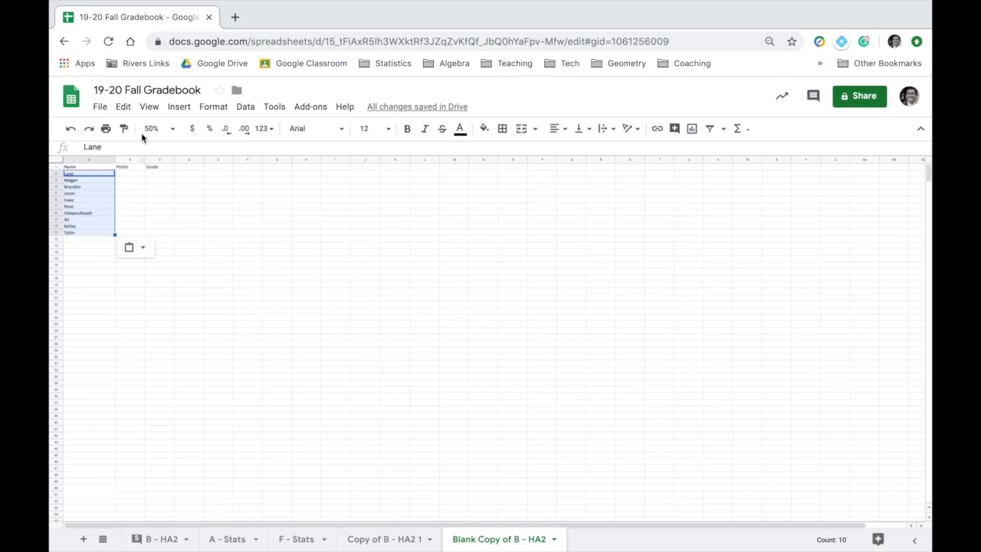
pyautogui.click(122, 107)
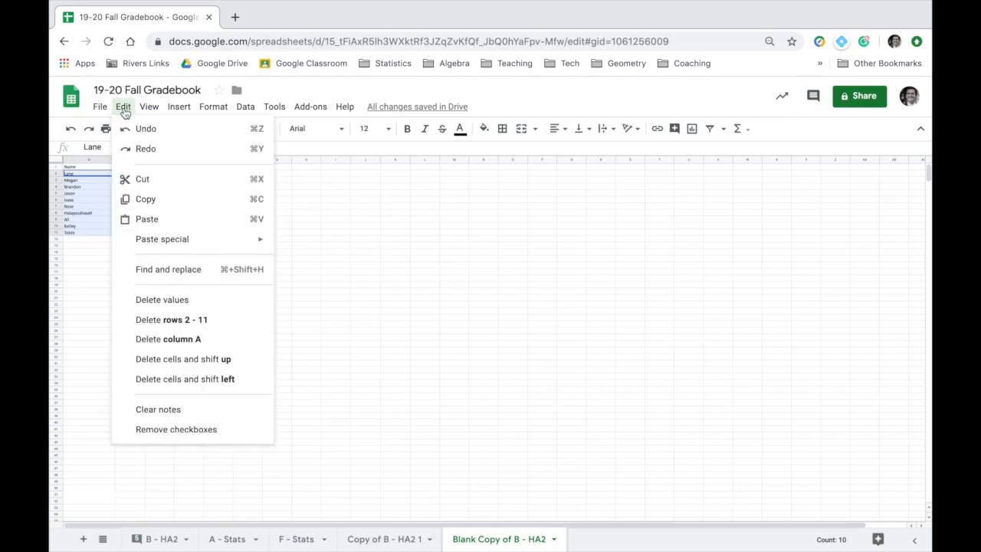
pyautogui.click(415, 240)
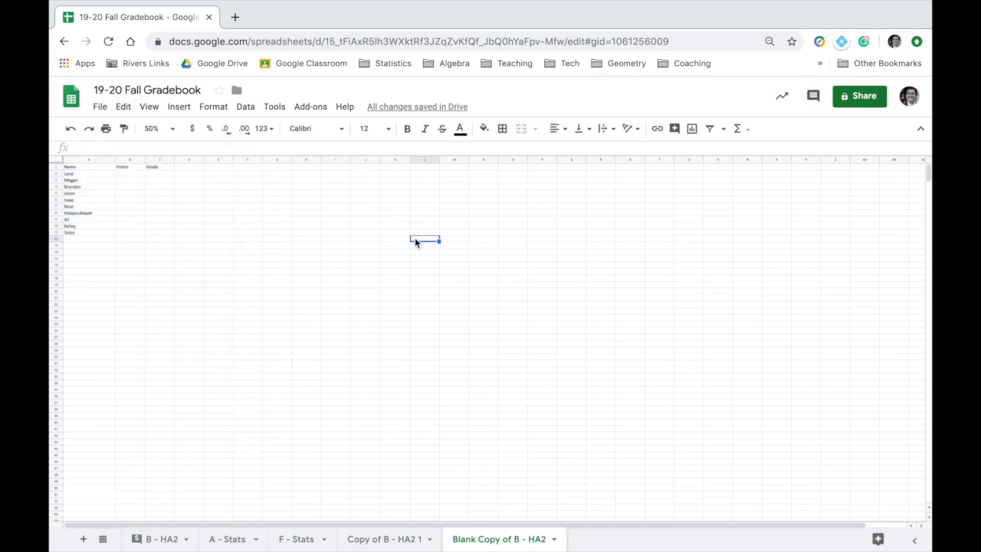
# Step: Make the Name, Points and Grade headers in row 1 bold and center them horizontally
pyautogui.click(138, 185)
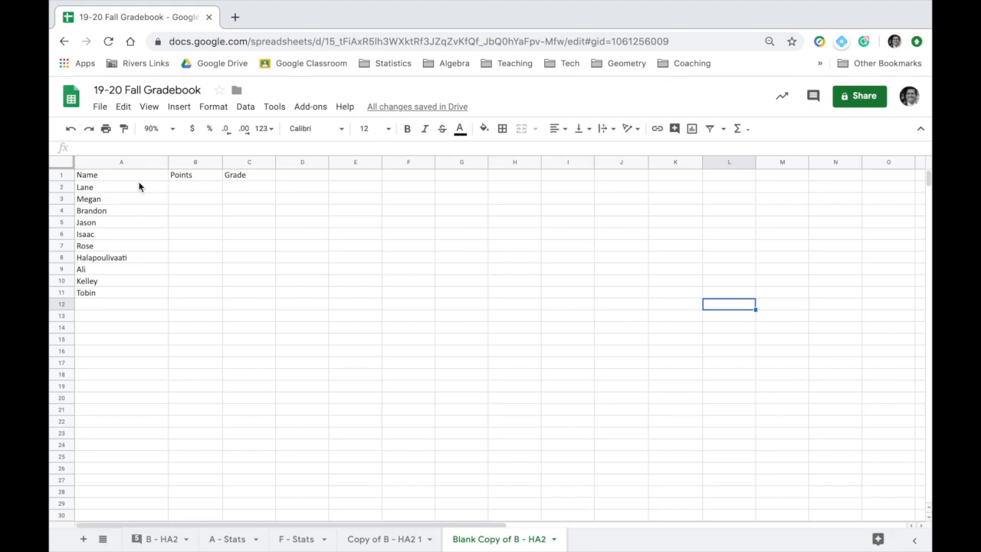
pyautogui.click(157, 175)
pyautogui.moveTo(245, 177)
pyautogui.mouseDown()
pyautogui.moveTo(118, 184)
pyautogui.moveTo(155, 203)
pyautogui.moveTo(197, 176)
pyautogui.moveTo(232, 177)
pyautogui.mouseUp()
pyautogui.click(184, 216)
pyautogui.moveTo(138, 171); pyautogui.dragTo(247, 178)
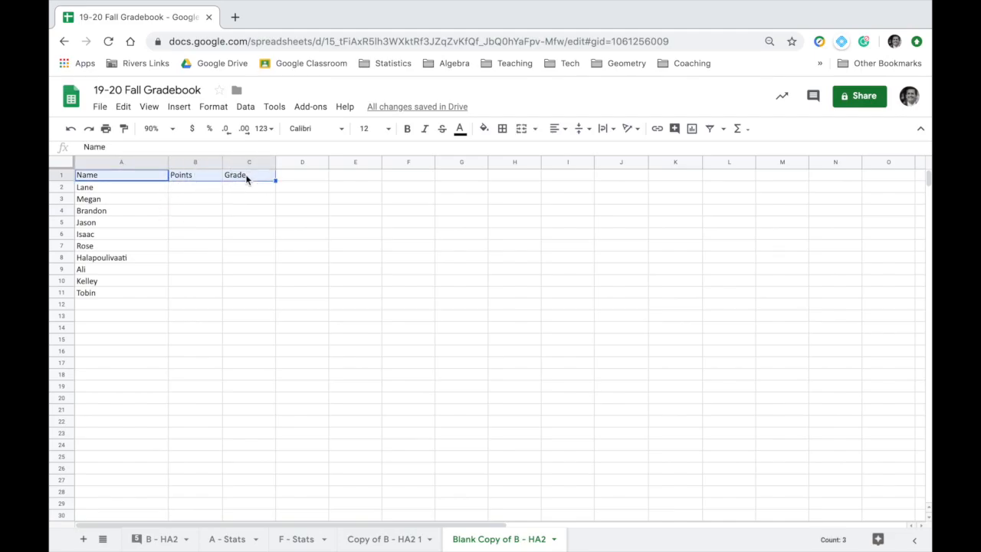
pyautogui.click(407, 129)
pyautogui.click(558, 128)
pyautogui.click(572, 146)
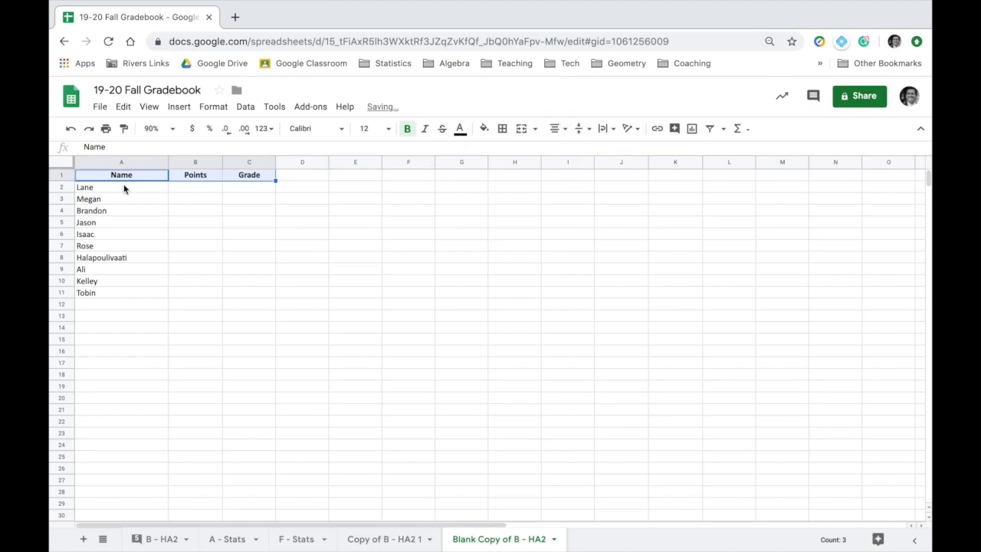
pyautogui.click(557, 128)
pyautogui.click(571, 150)
pyautogui.click(249, 269)
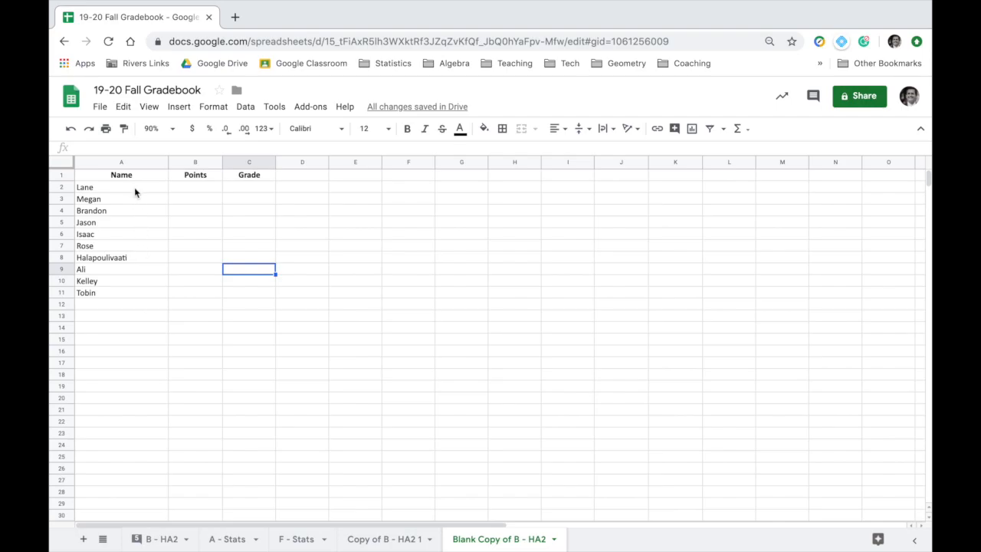
# Step: Narrow column A, enter 6 in B8 beside the longest student name to test its text overflow, and clear the 6
pyautogui.moveTo(168, 161); pyautogui.dragTo(115, 158)
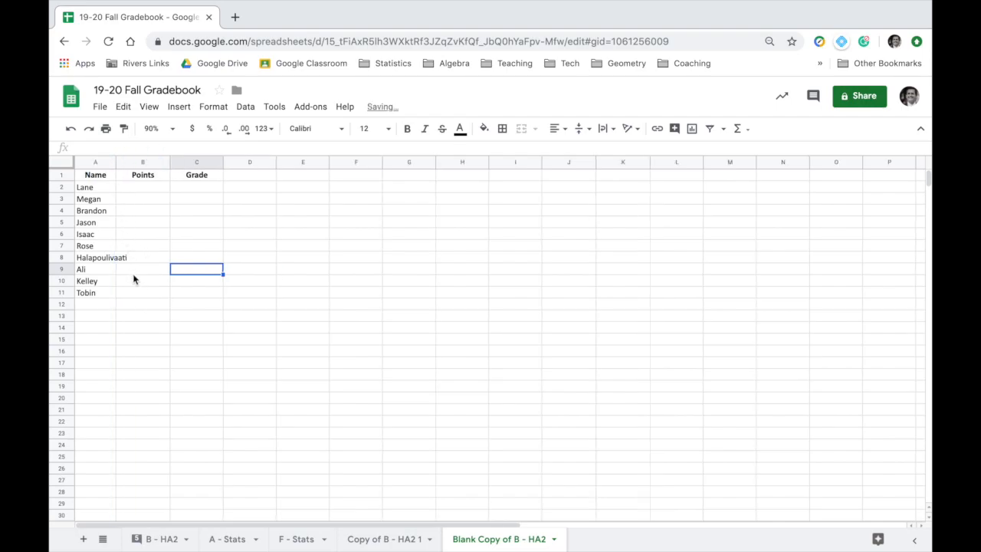
pyautogui.click(96, 260)
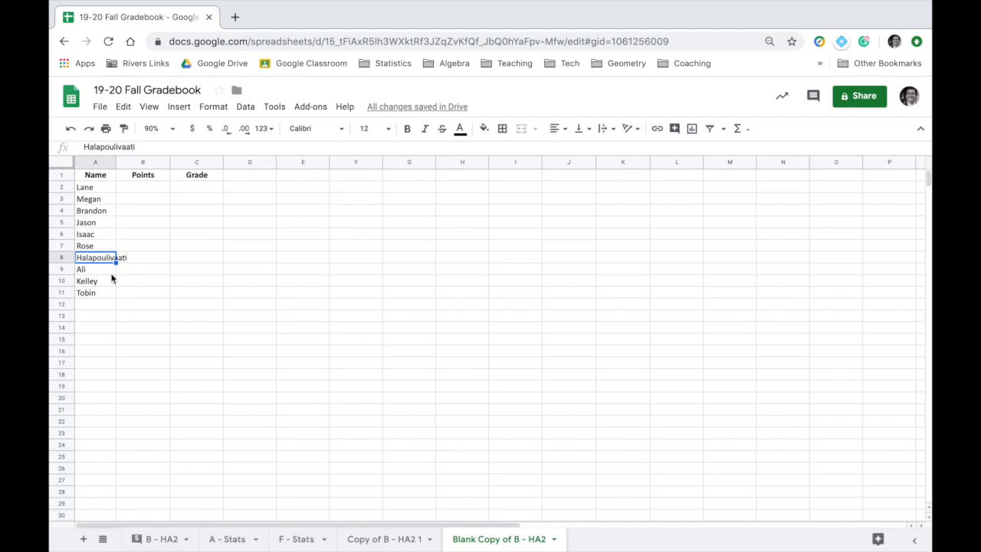
pyautogui.click(138, 273)
pyautogui.click(143, 260)
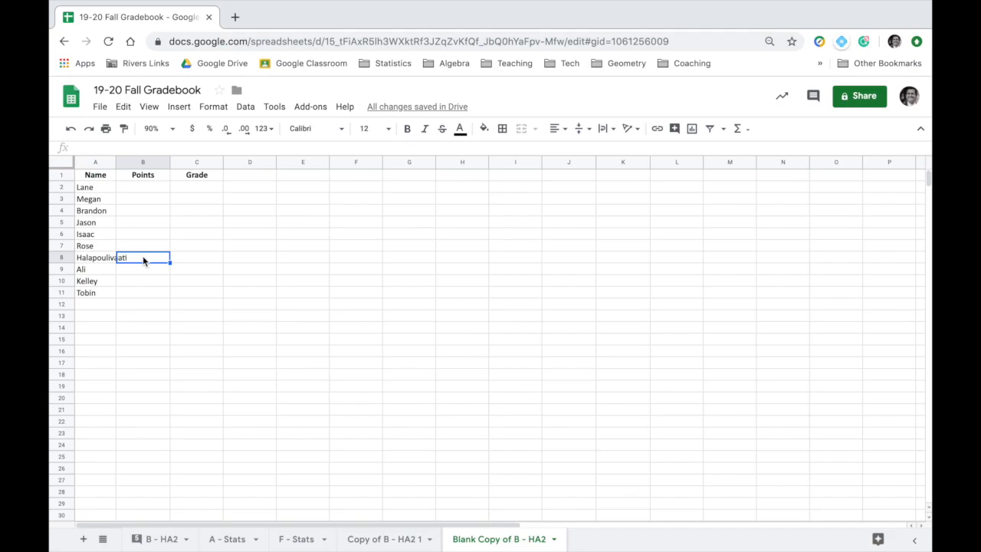
pyautogui.write('6')
pyautogui.press('Return')
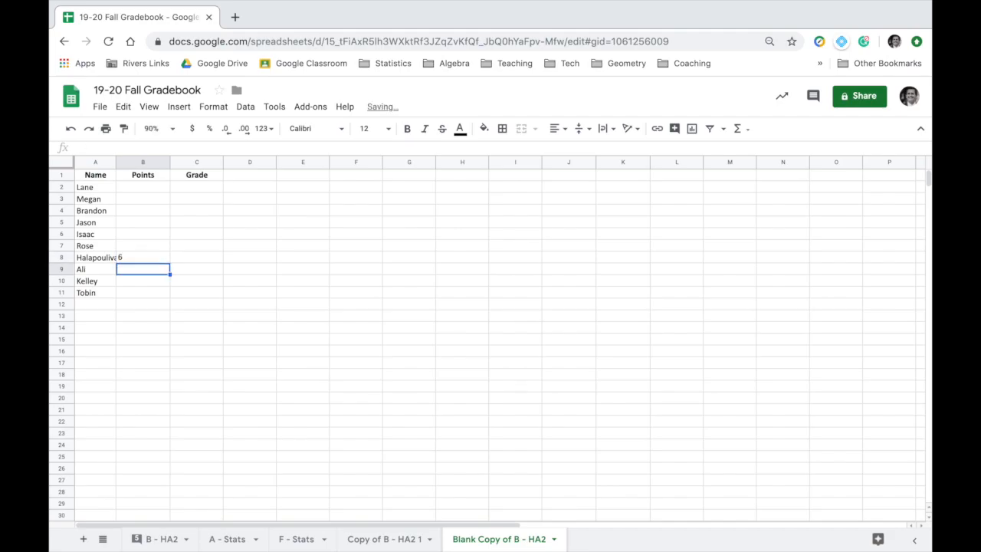
pyautogui.click(136, 261)
pyautogui.press('Delete')
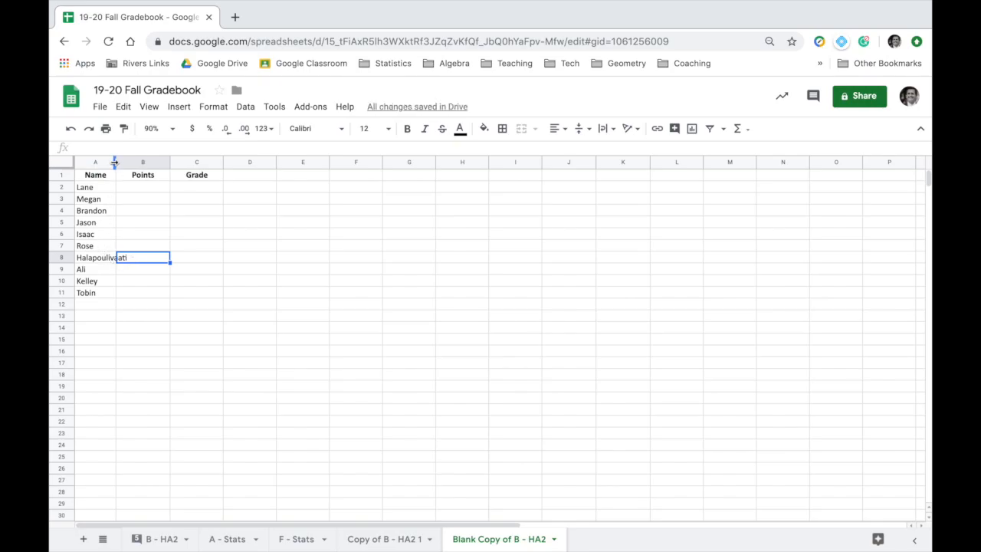
# Step: Fit the width of column A to its longest student name
pyautogui.doubleClick(115, 162)
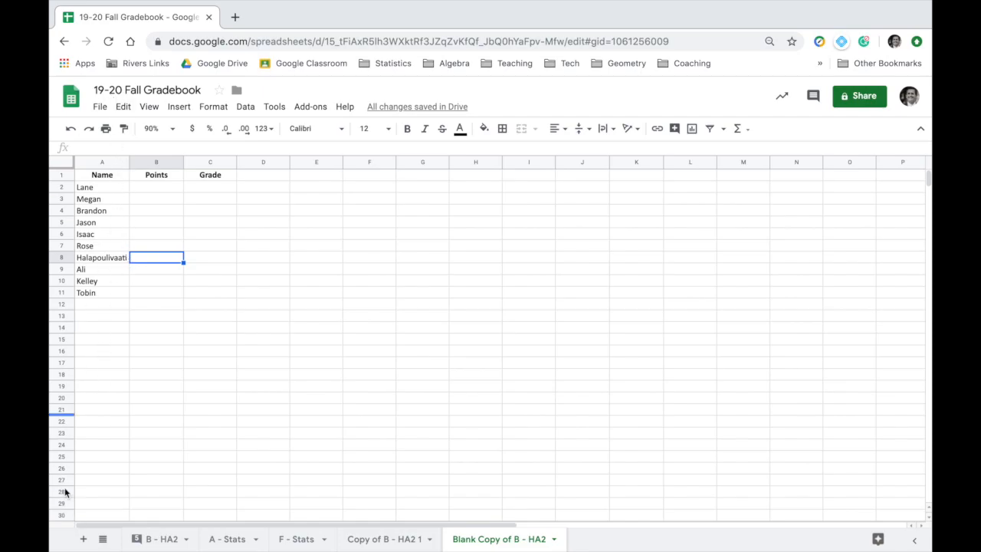
pyautogui.click(204, 321)
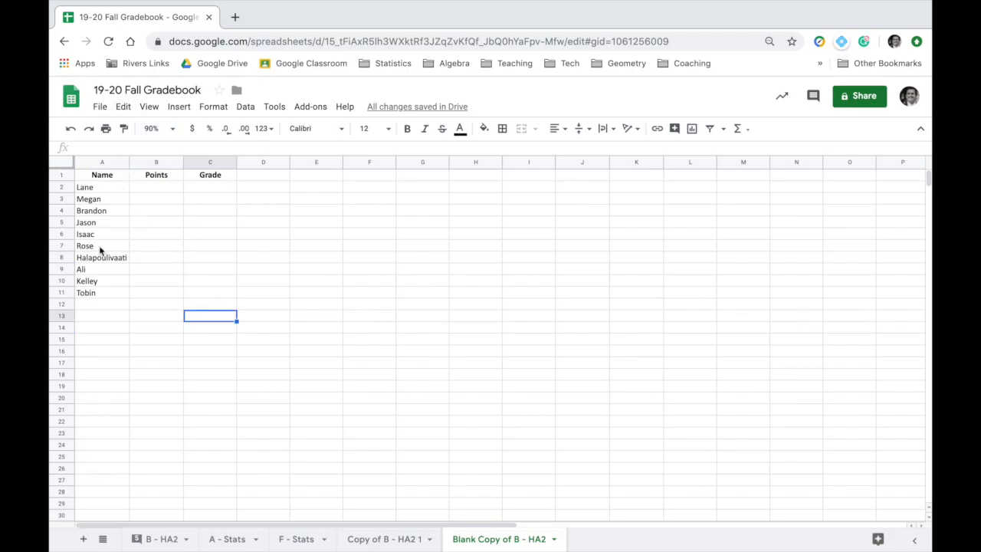
# Step: Examine the layout of the "Copy of B - HA2 1" sheet, including its assignment columns, assessment tables and class average, median and standard deviation rows
pyautogui.click(384, 539)
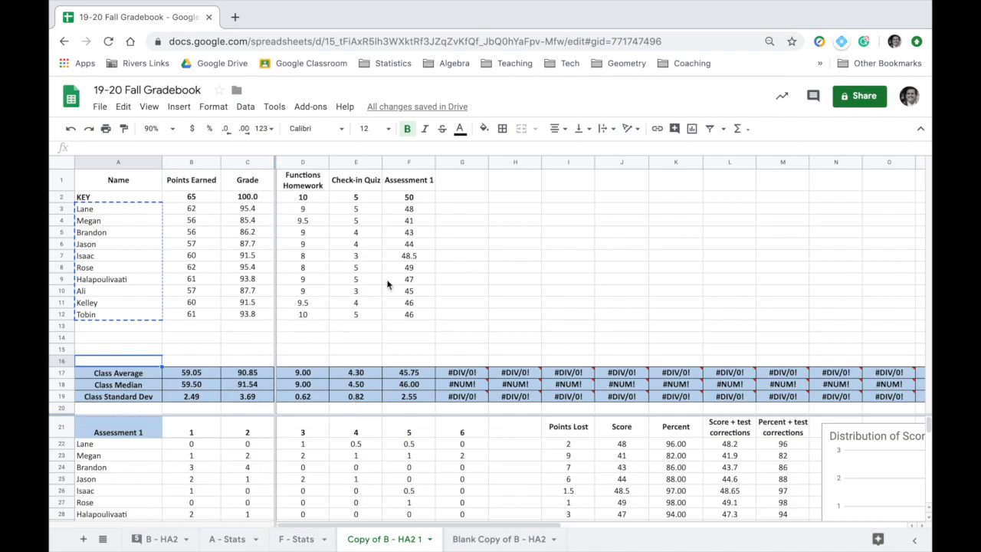
pyautogui.hscroll(6, 388, 284)
pyautogui.hscroll(-6, 387, 284)
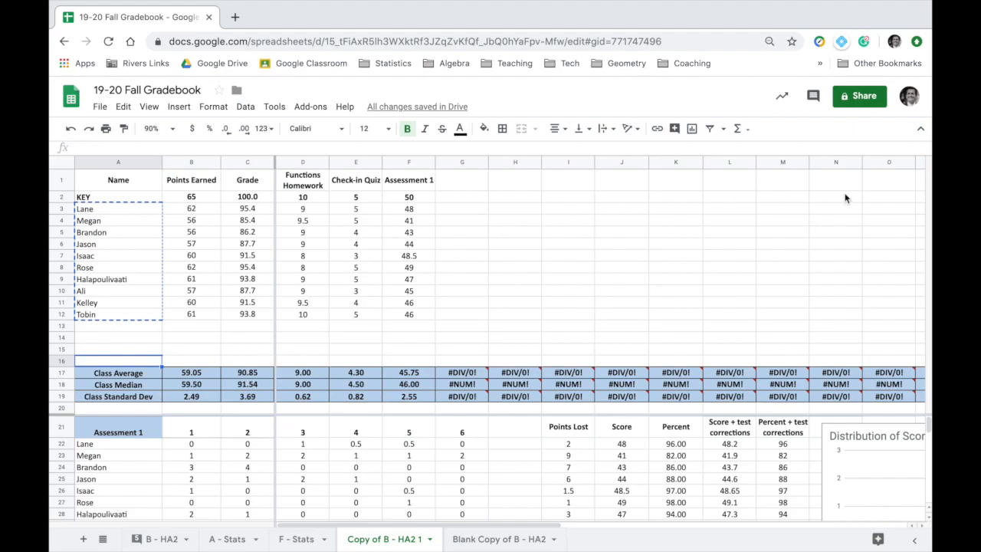
pyautogui.click(921, 186)
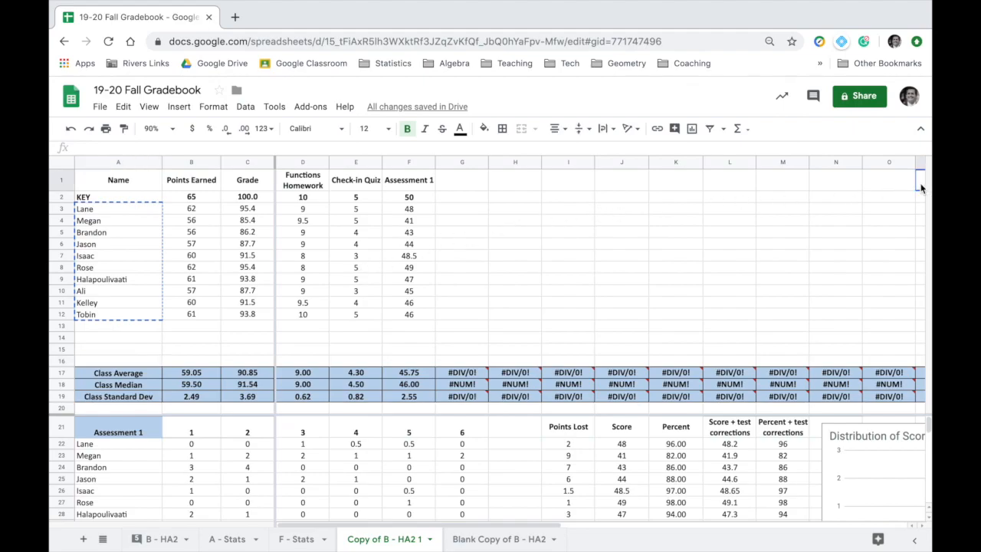
pyautogui.hscroll(5, 919, 187)
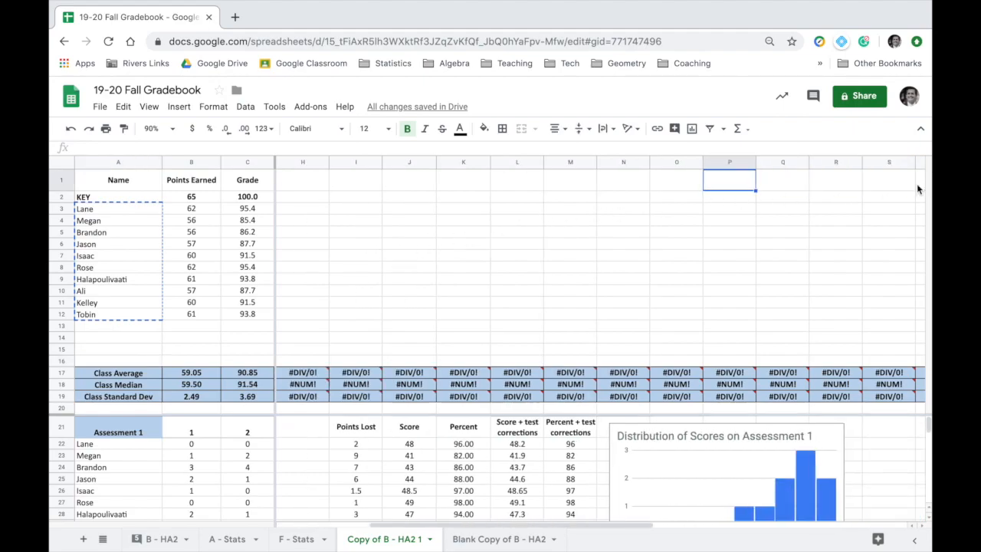
pyautogui.hscroll(5, 918, 188)
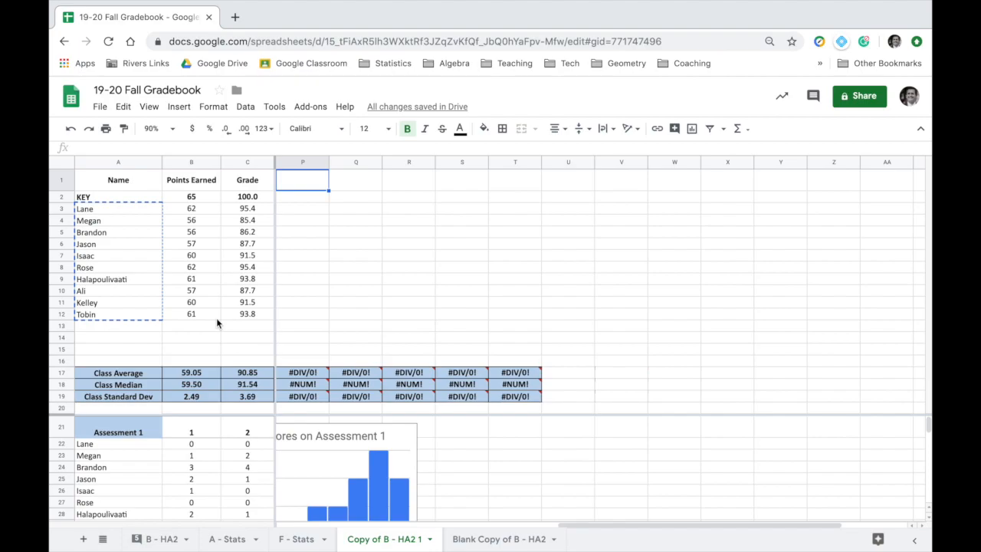
pyautogui.hscroll(-5, 307, 468)
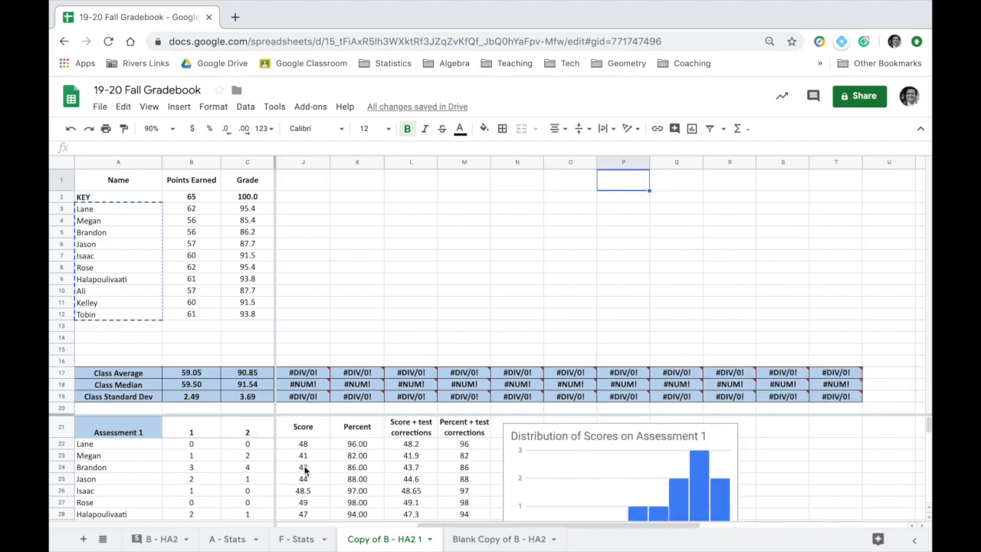
pyautogui.hscroll(-5, 304, 466)
pyautogui.scroll(-10, 211, 482)
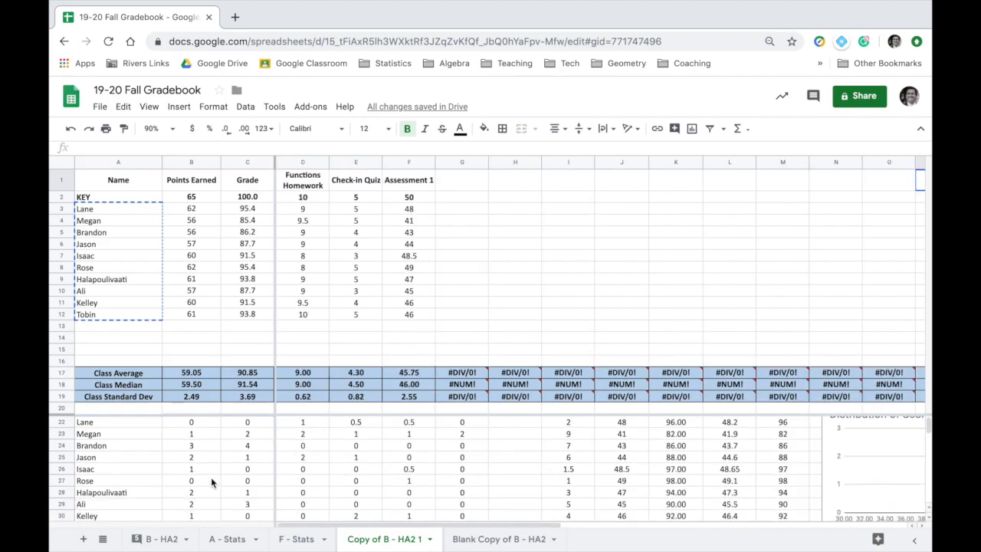
pyautogui.scroll(-5, 211, 477)
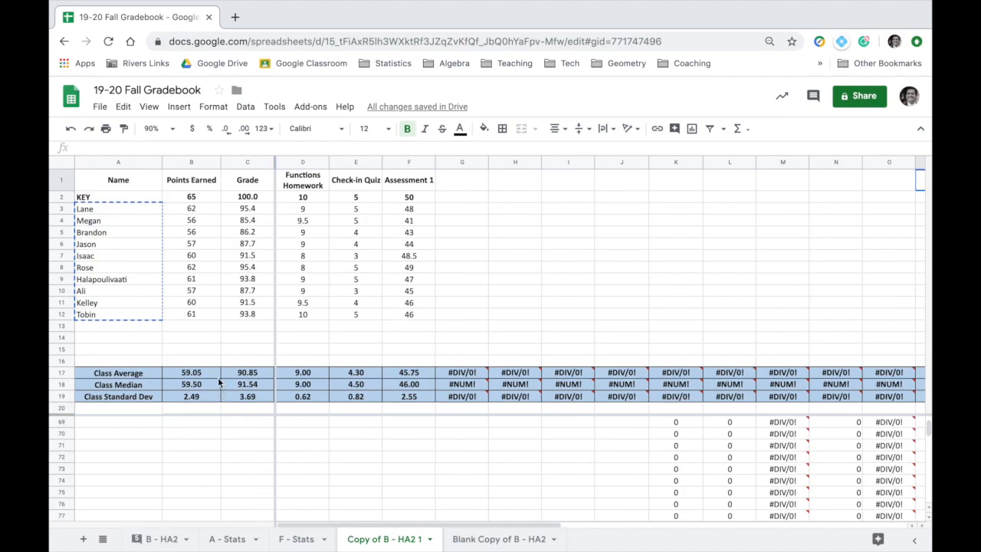
pyautogui.click(132, 374)
pyautogui.click(127, 385)
pyautogui.click(126, 398)
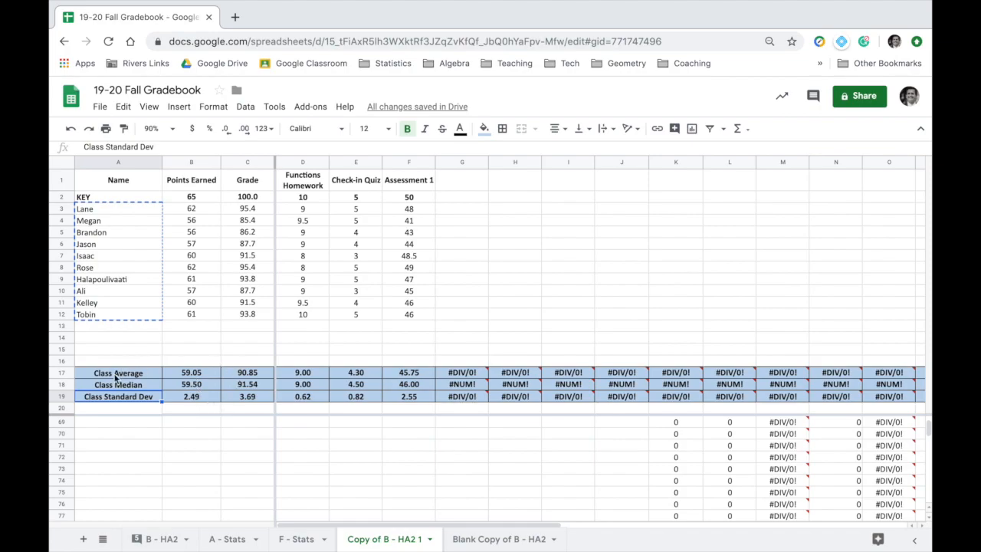
# Step: On the "Blank Copy of B - HA2" sheet, enter Class Mean, Class Median and Class Std. Deviation in A13:A15 and widen column A to fit them
pyautogui.click(469, 542)
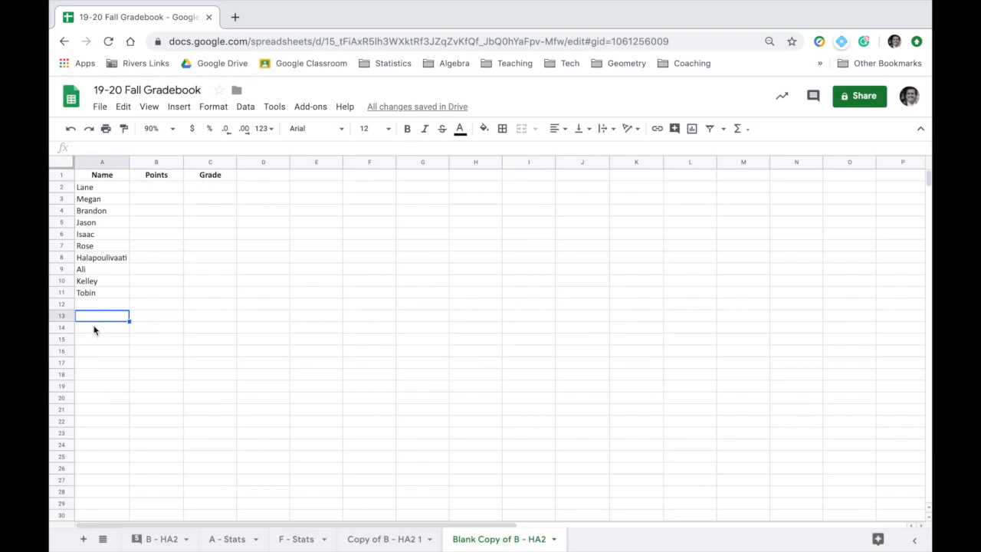
pyautogui.write('Class Mean')
pyautogui.press('Return')
pyautogui.write('Class Median')
pyautogui.press('Return')
pyautogui.write('Class Std. Deviation')
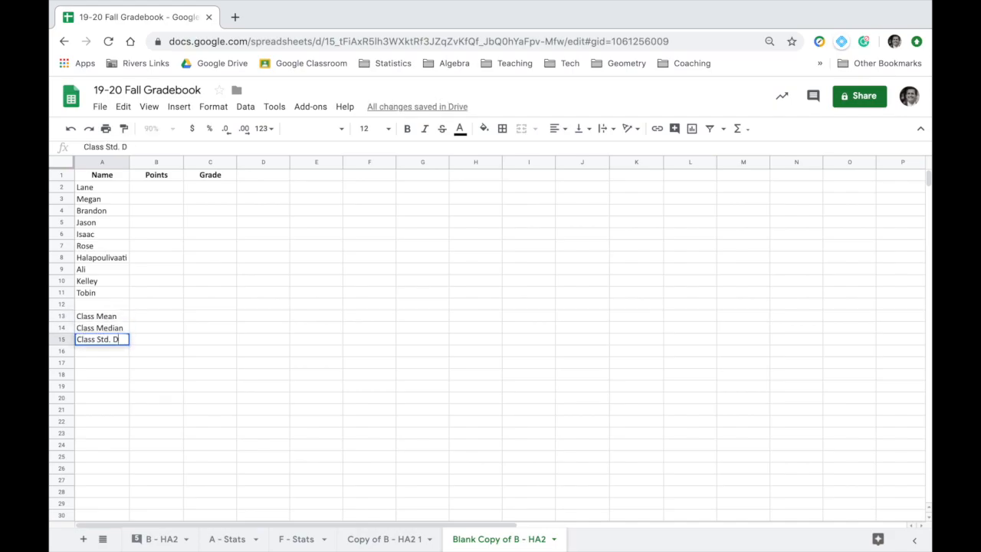
pyautogui.press('Return')
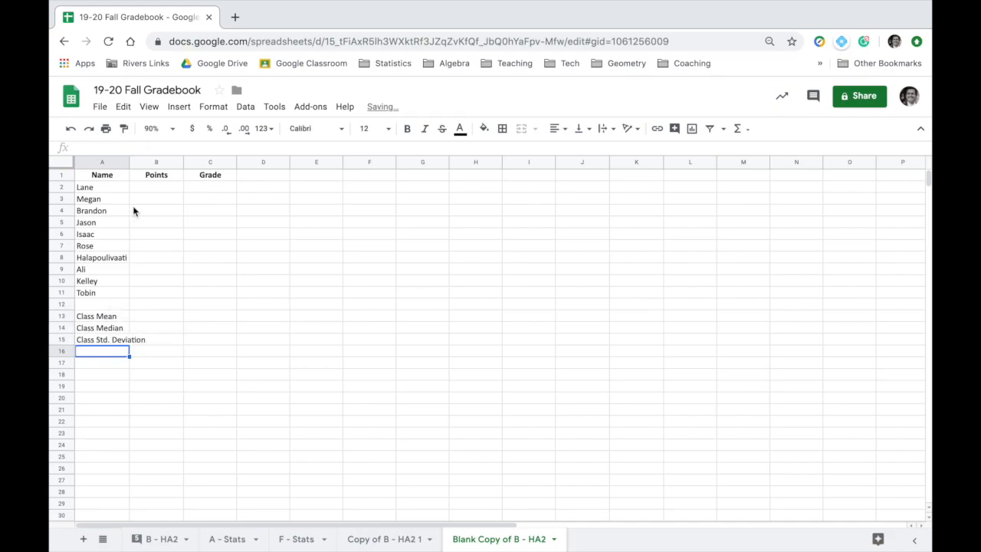
pyautogui.moveTo(128, 163); pyautogui.dragTo(150, 163)
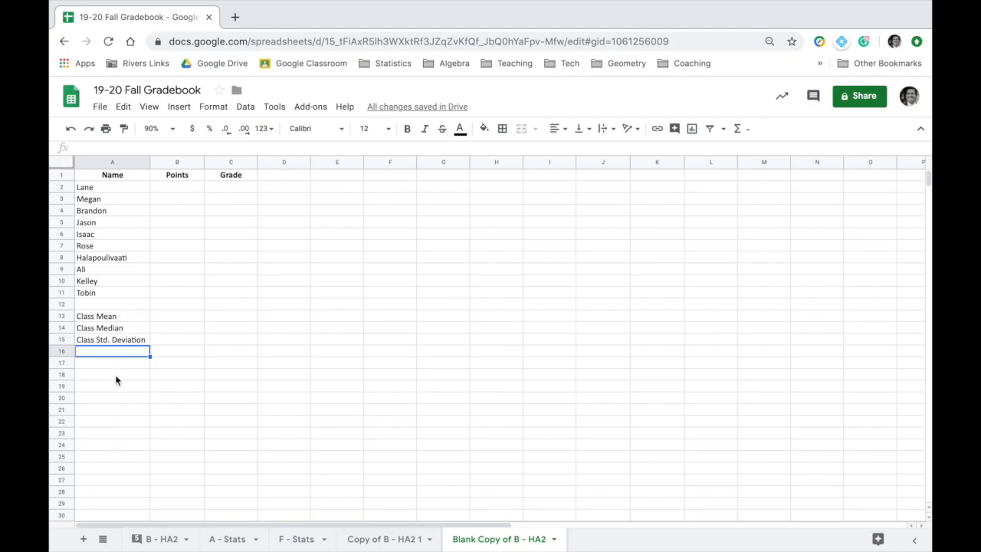
# Step: Fill the entire class statistics rows 13 to 15 with light blue, modelled on the "Copy of B - HA2 1" sheet
pyautogui.click(383, 539)
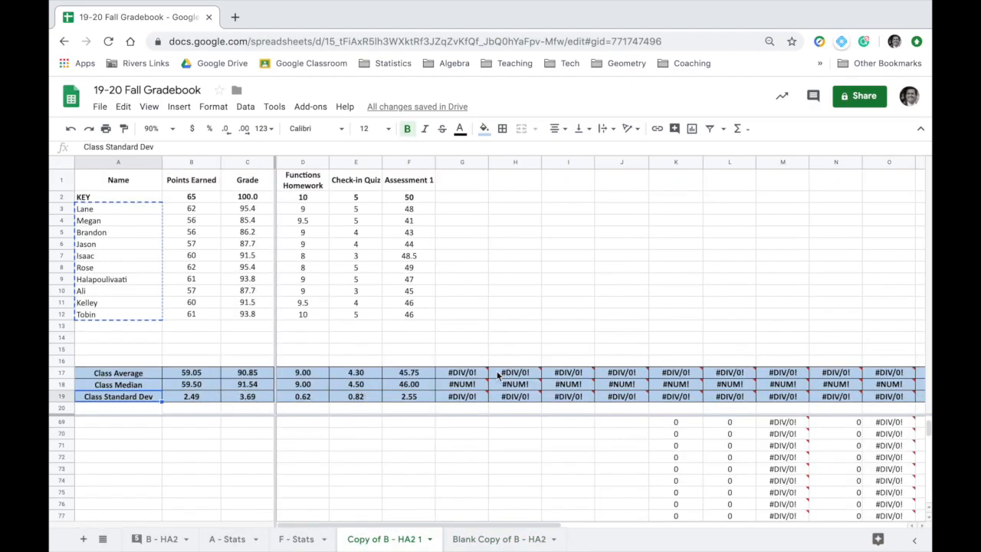
pyautogui.click(499, 539)
pyautogui.click(55, 316)
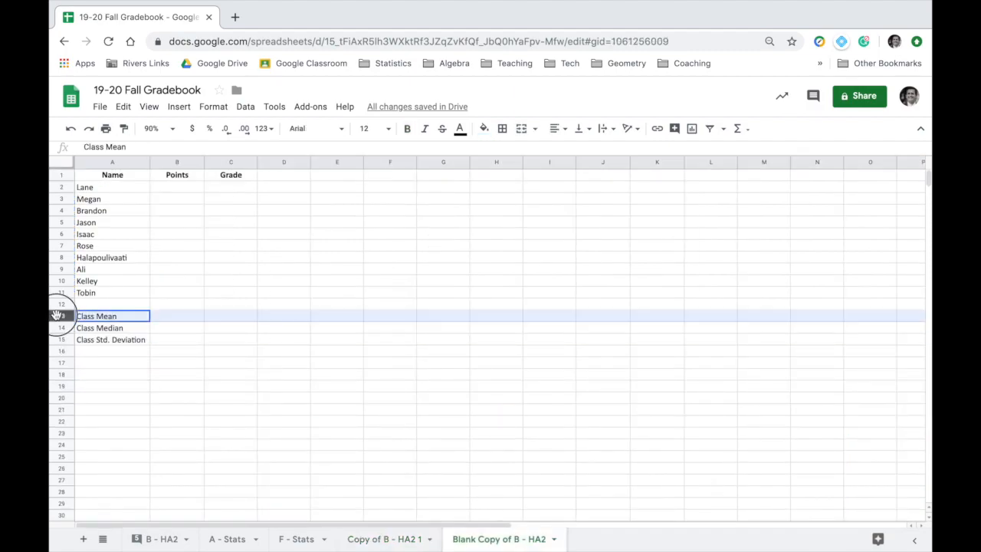
pyautogui.moveTo(55, 316); pyautogui.dragTo(56, 338)
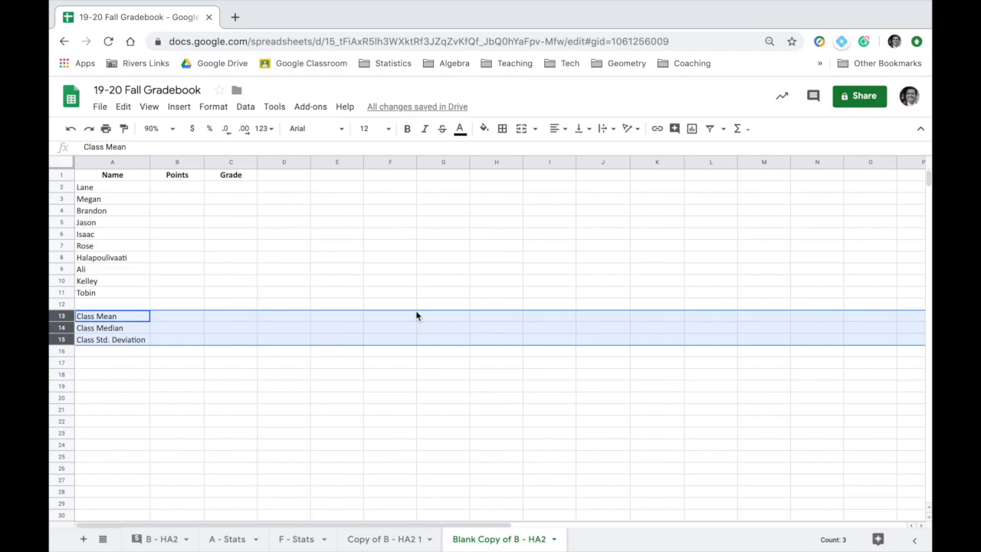
pyautogui.click(485, 129)
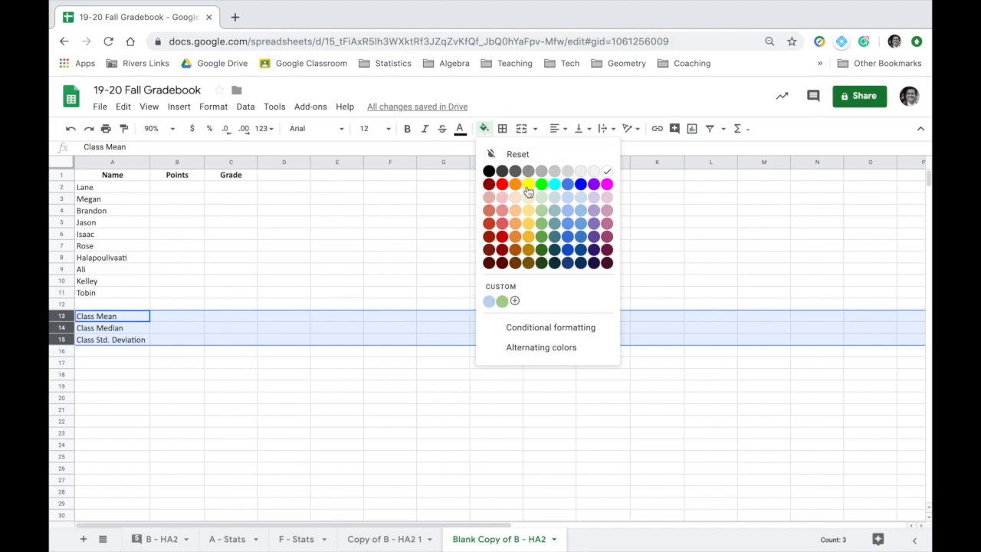
pyautogui.click(570, 221)
pyautogui.click(433, 378)
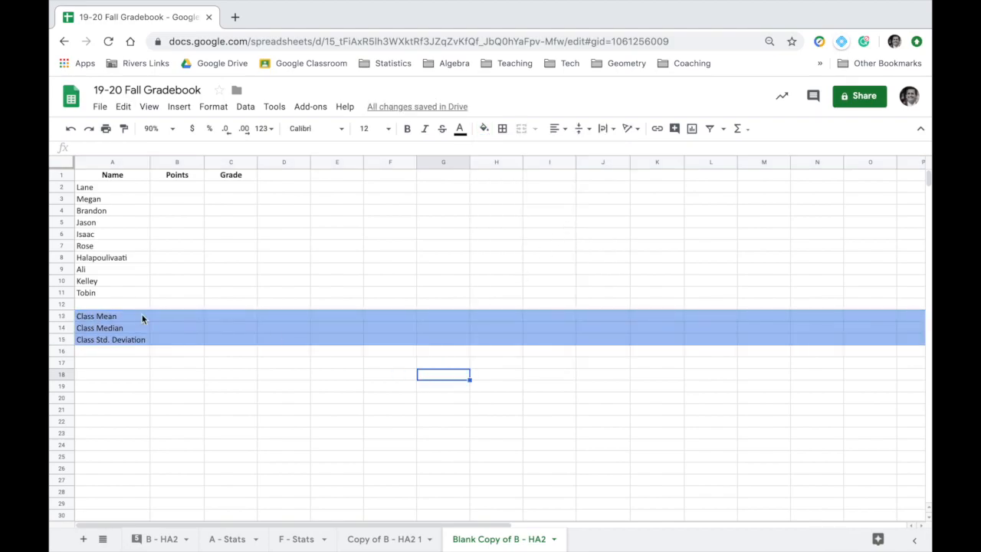
# Step: Make the three class statistics labels in A13:A15 bold
pyautogui.moveTo(122, 316); pyautogui.dragTo(119, 339)
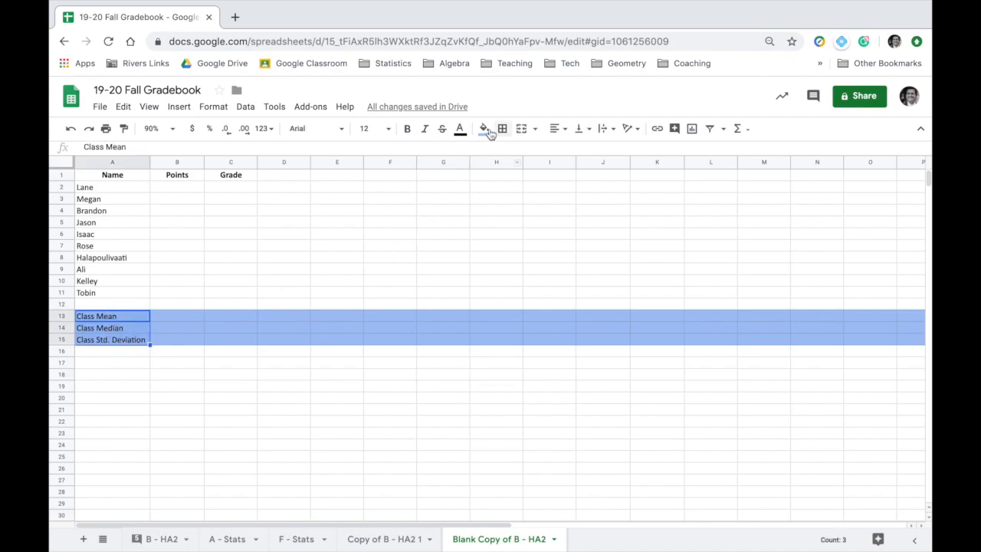
pyautogui.click(407, 129)
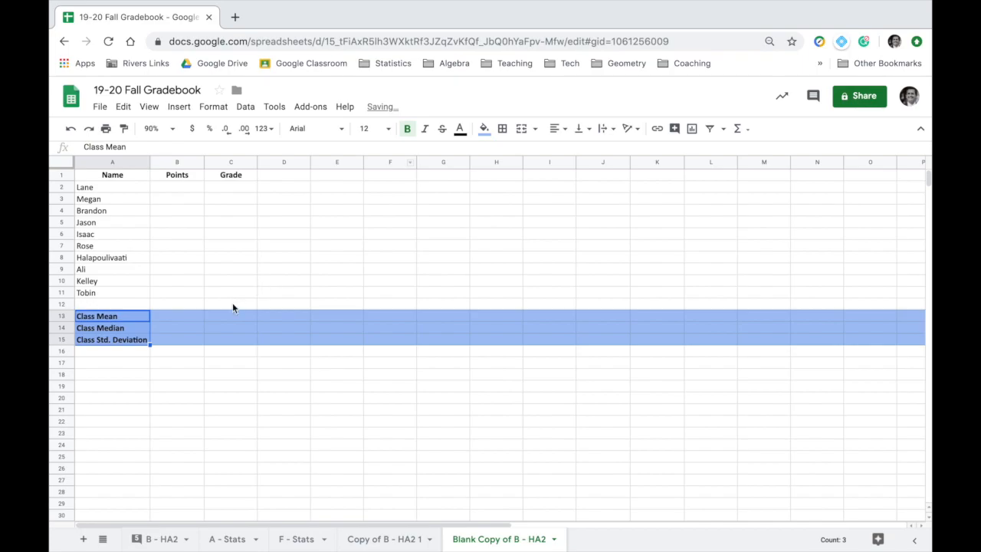
pyautogui.click(135, 382)
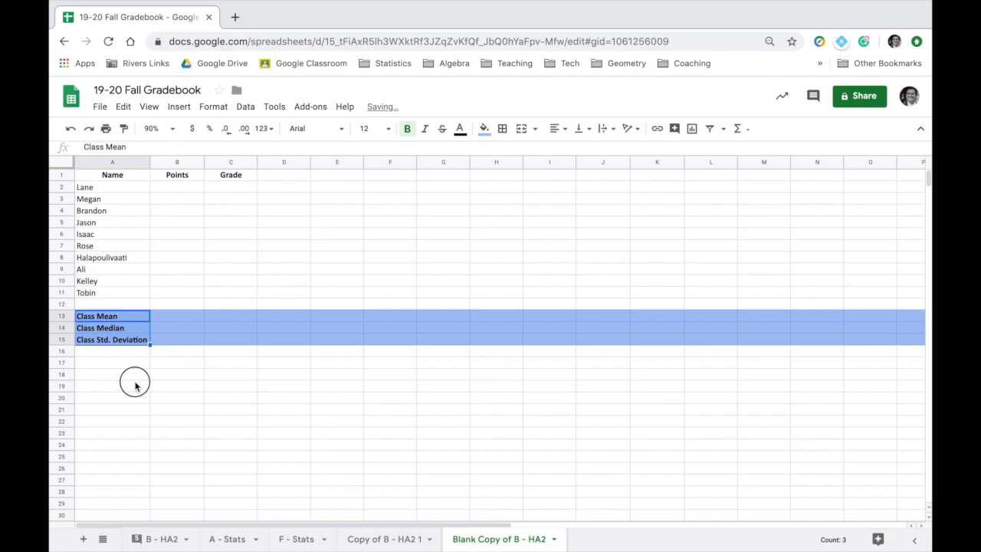
# Step: Apply bold formatting to the entire rows 13 to 15
pyautogui.click(63, 316)
pyautogui.moveTo(64, 316); pyautogui.dragTo(62, 340)
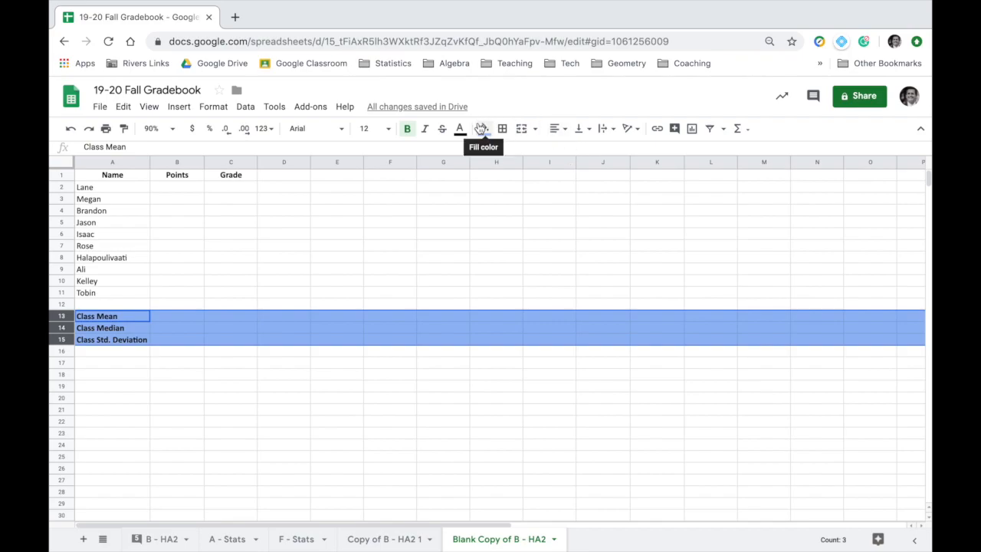
pyautogui.click(409, 131)
pyautogui.click(410, 131)
# Step: Enter trial text in C15 to test the bold formatting of the statistics rows, and clear it
pyautogui.click(230, 339)
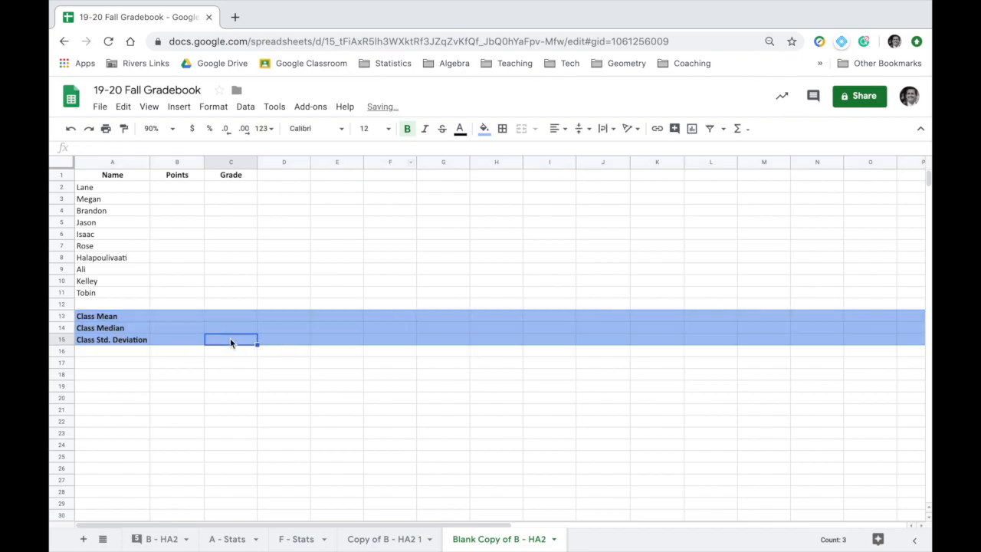
pyautogui.write('jdfkadjfl')
pyautogui.press('BackSpace')
pyautogui.press('BackSpace')
pyautogui.press('BackSpace')
pyautogui.press('BackSpace')
pyautogui.press('BackSpace')
pyautogui.press('BackSpace')
pyautogui.press('BackSpace')
pyautogui.press('BackSpace')
pyautogui.press('BackSpace')
pyautogui.press('Return')
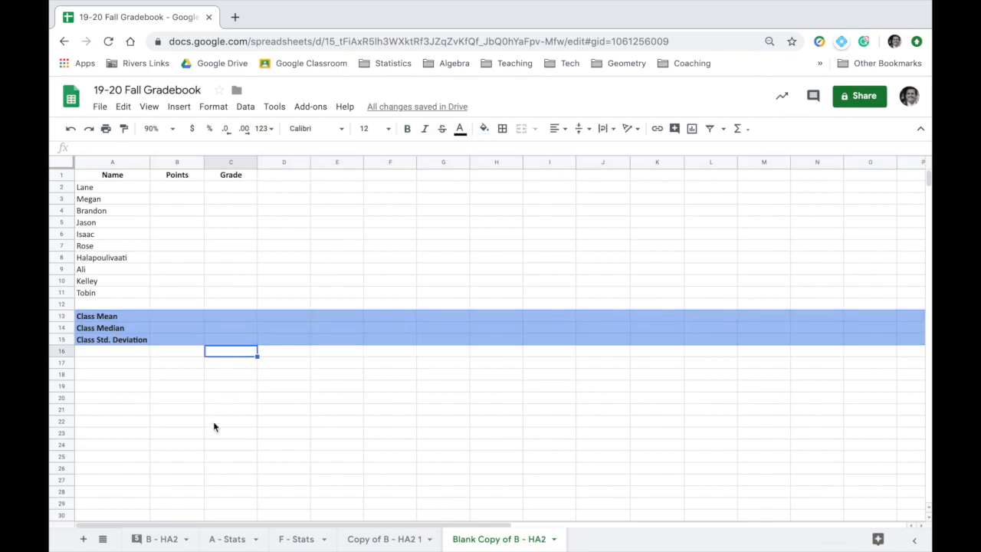
pyautogui.click(177, 445)
# Step: Examine the Assessment 1 table on the "Copy of B - HA2 1" sheet at 75% zoom, including its student list and question number columns
pyautogui.click(400, 543)
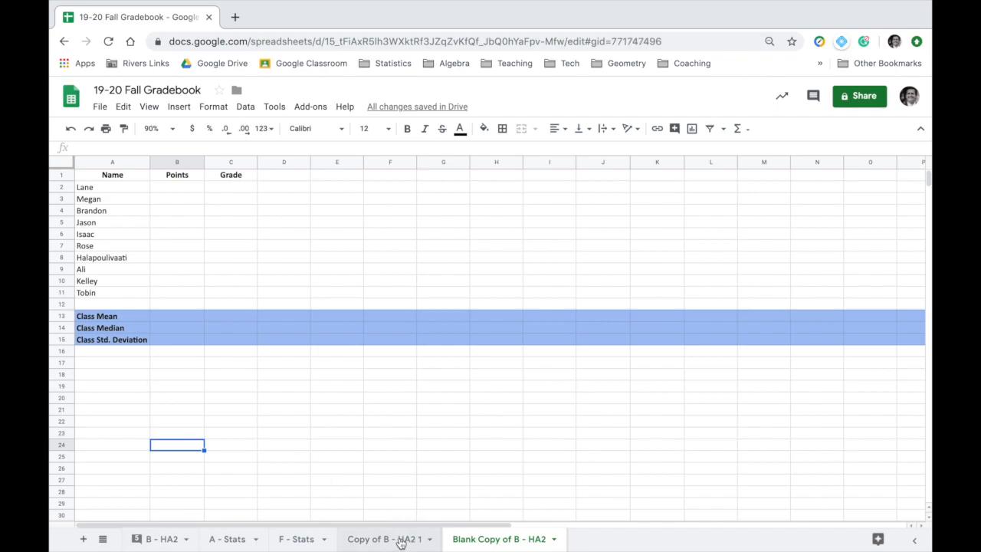
pyautogui.scroll(10, 190, 456)
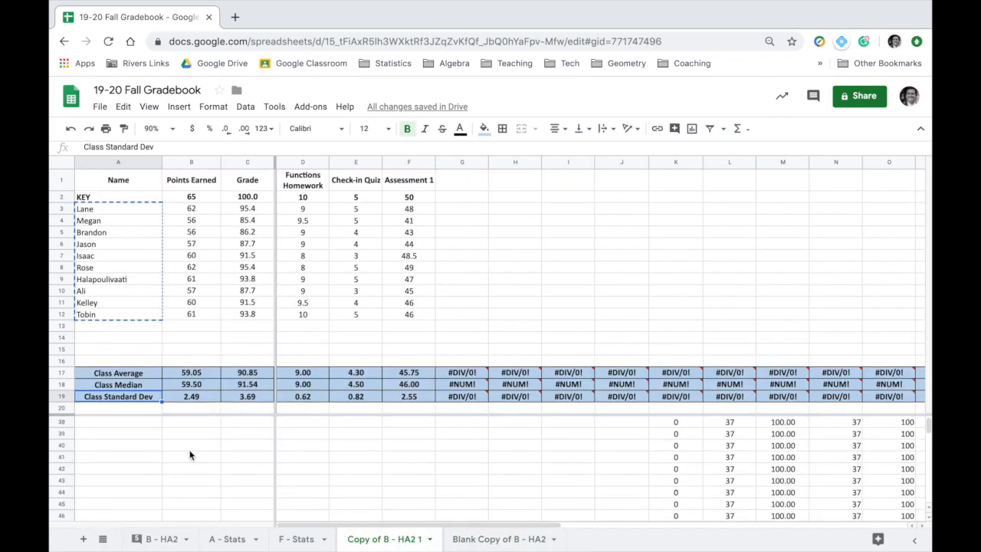
pyautogui.scroll(6, 190, 456)
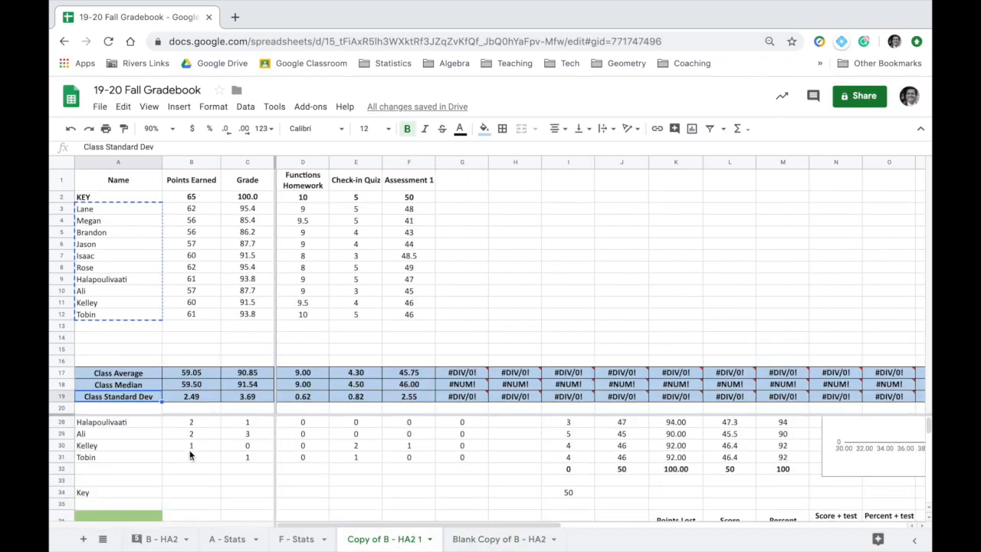
pyautogui.click(170, 129)
pyautogui.click(157, 170)
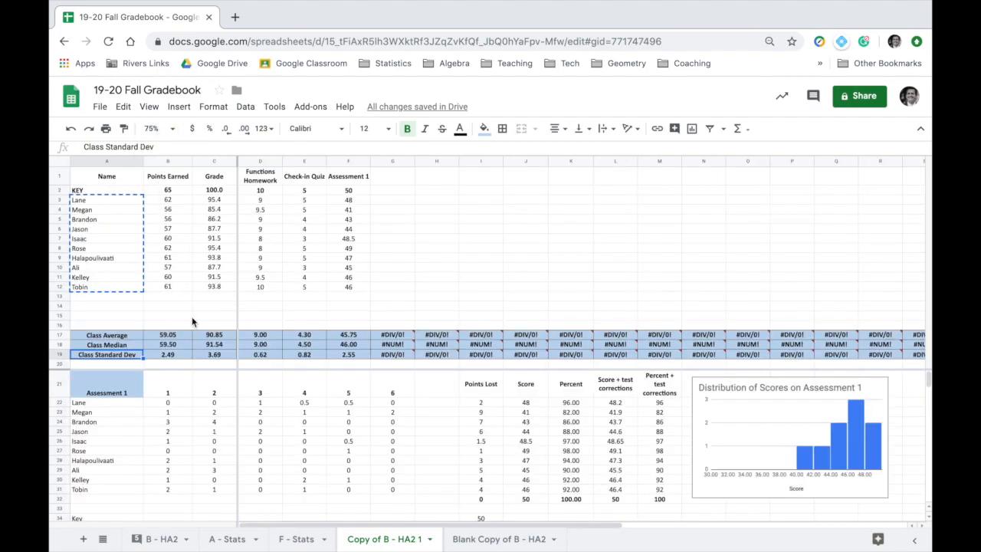
pyautogui.click(120, 389)
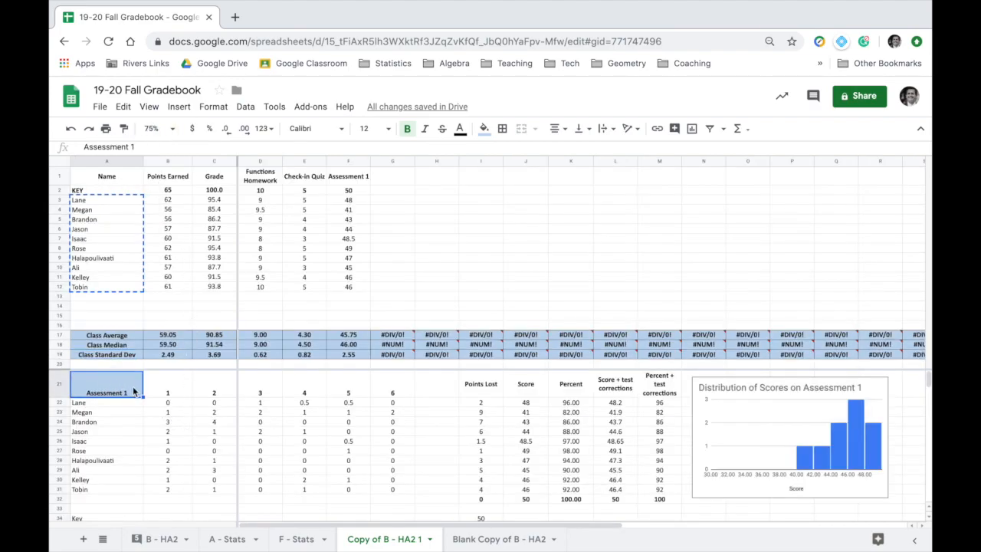
pyautogui.moveTo(100, 403); pyautogui.dragTo(98, 489)
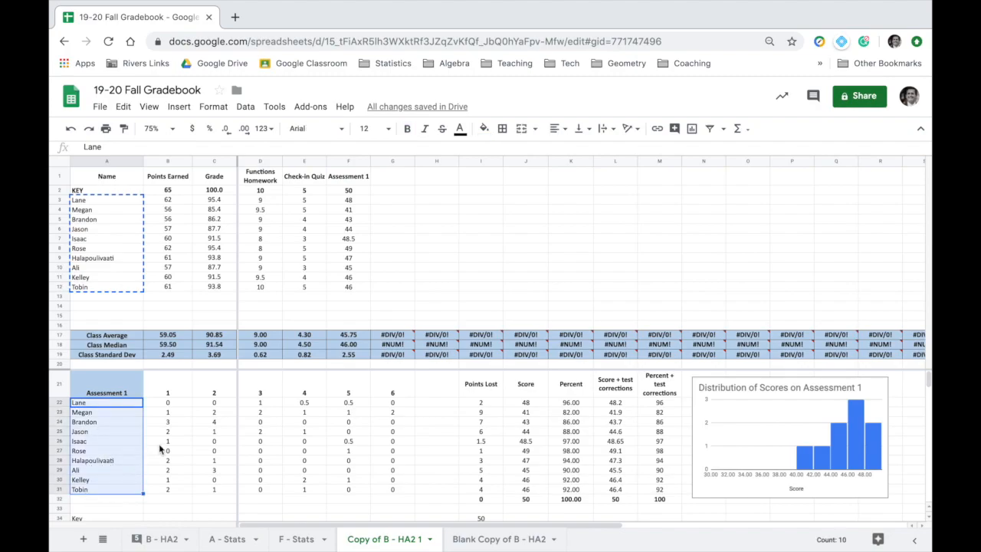
pyautogui.click(221, 394)
pyautogui.click(260, 393)
pyautogui.click(303, 393)
pyautogui.click(347, 394)
pyautogui.click(178, 407)
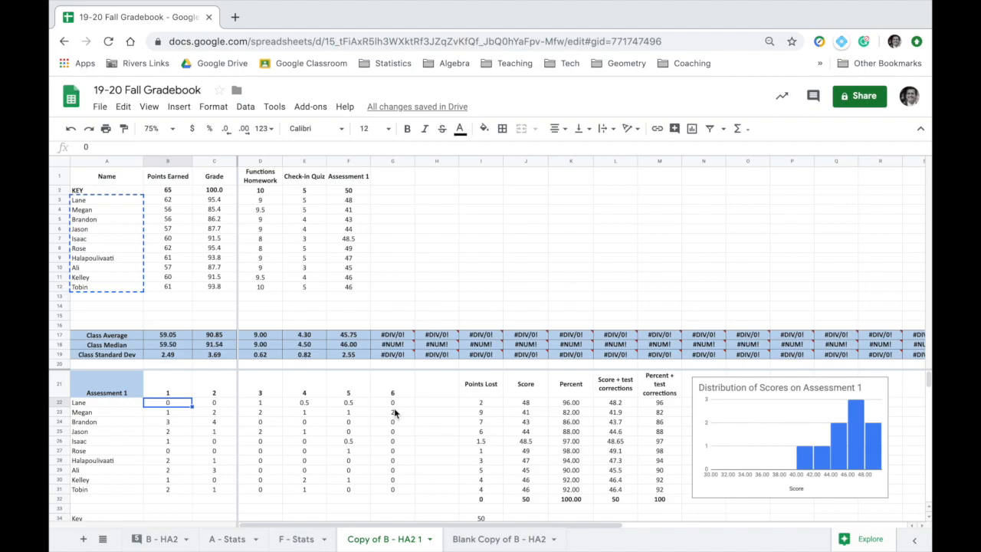
# Step: Copy the question numbers 1 to 6 from B21:G21 of the "Copy of B - HA2 1" sheet into B18:G18 of the "Blank Copy of B - HA2" sheet
pyautogui.click(170, 393)
pyautogui.moveTo(172, 393); pyautogui.dragTo(389, 395)
pyautogui.hotkey('ctrl', 'c')
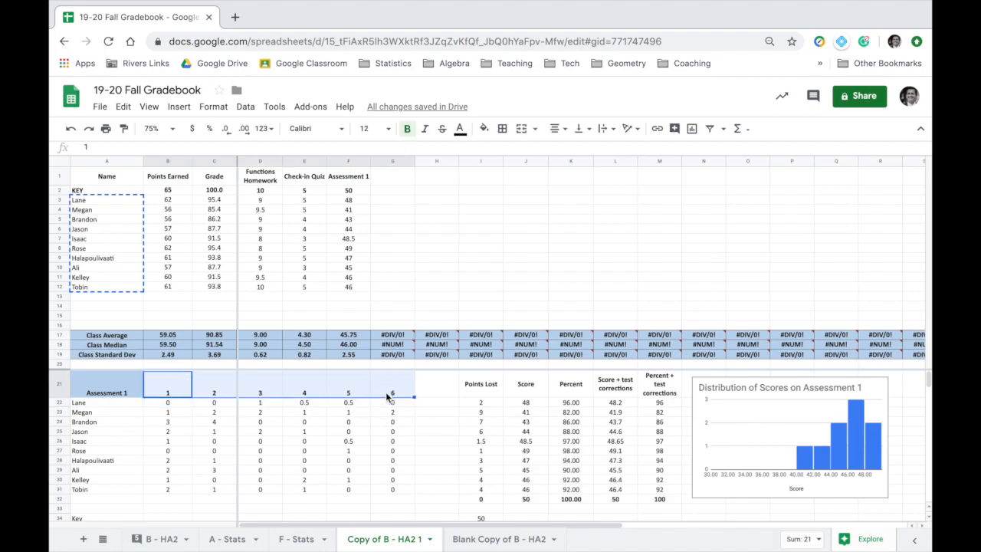
pyautogui.click(506, 539)
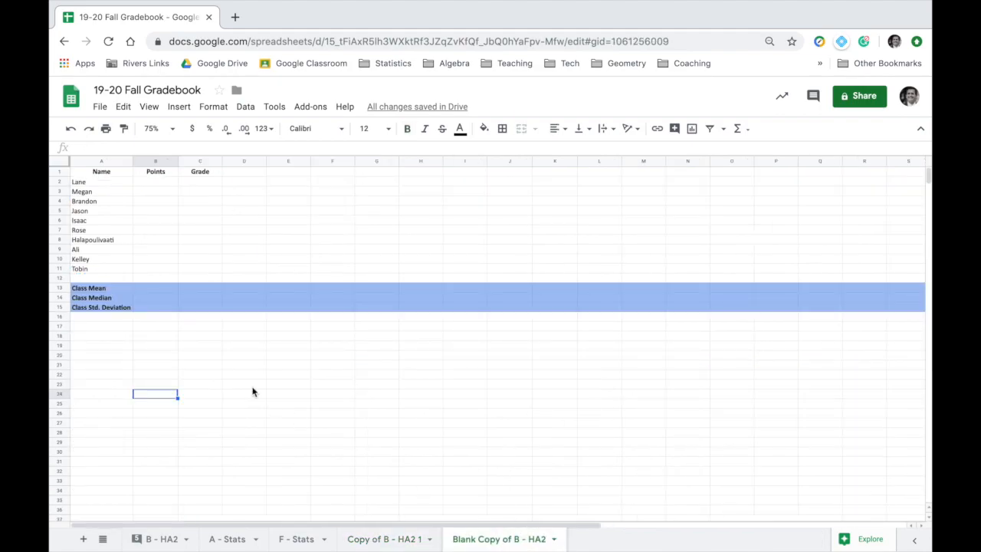
pyautogui.click(147, 336)
pyautogui.hotkey('ctrl', 'v')
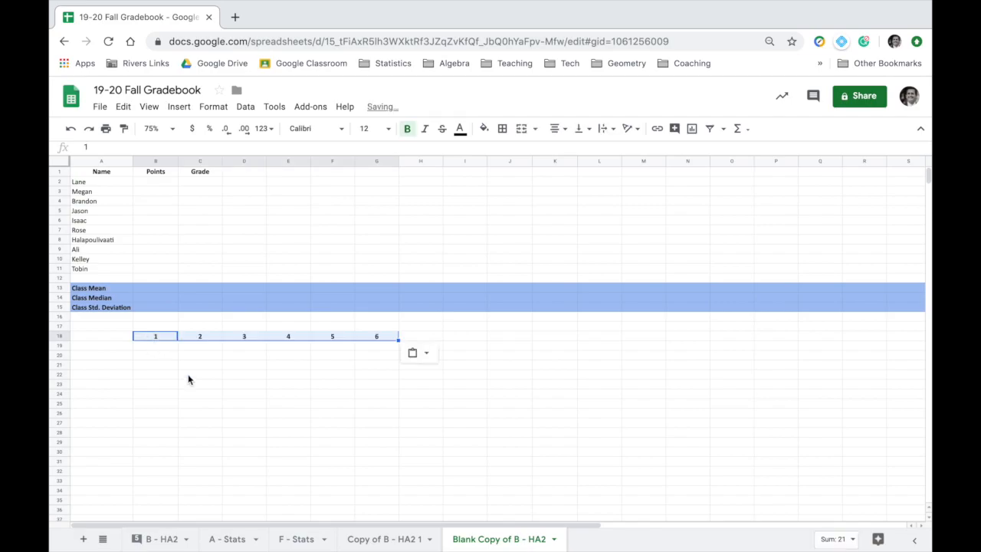
# Step: Copy the Assessment 1 heading and student names from A21:A31 of the "Copy of B - HA2 1" sheet to the blank copy, starting at A18
pyautogui.hotkey('ctrl', 'shift', 'pageup')
pyautogui.moveTo(107, 393); pyautogui.dragTo(109, 492)
pyautogui.hotkey('ctrl', 'c')
pyautogui.click(499, 539)
pyautogui.click(123, 337)
pyautogui.hotkey('ctrl', 'v')
pyautogui.click(157, 378)
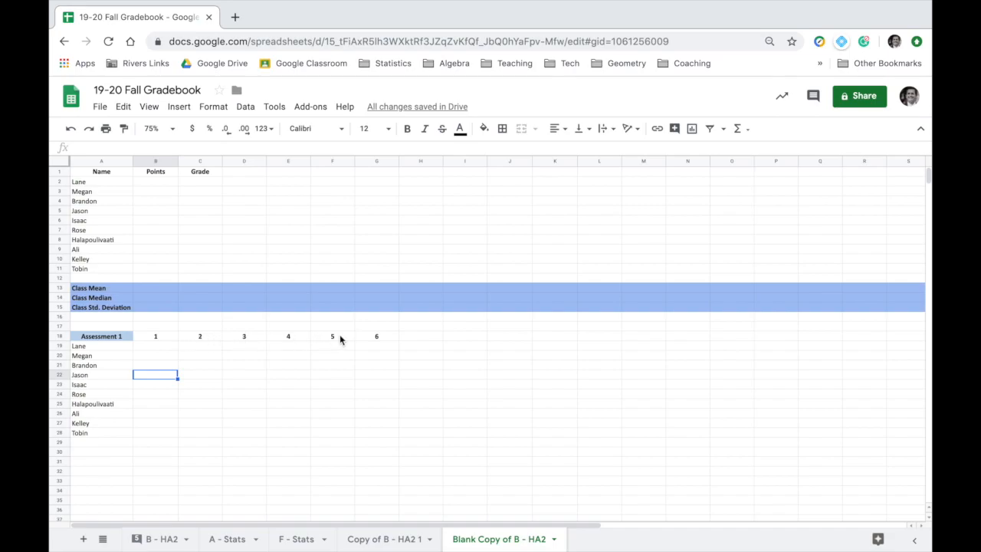
# Step: Copy the five headings from Points Lost to Percent + test corrections in I21:M21 of "Copy of B - HA2 1" into H18:L18 of the blank copy
pyautogui.click(391, 540)
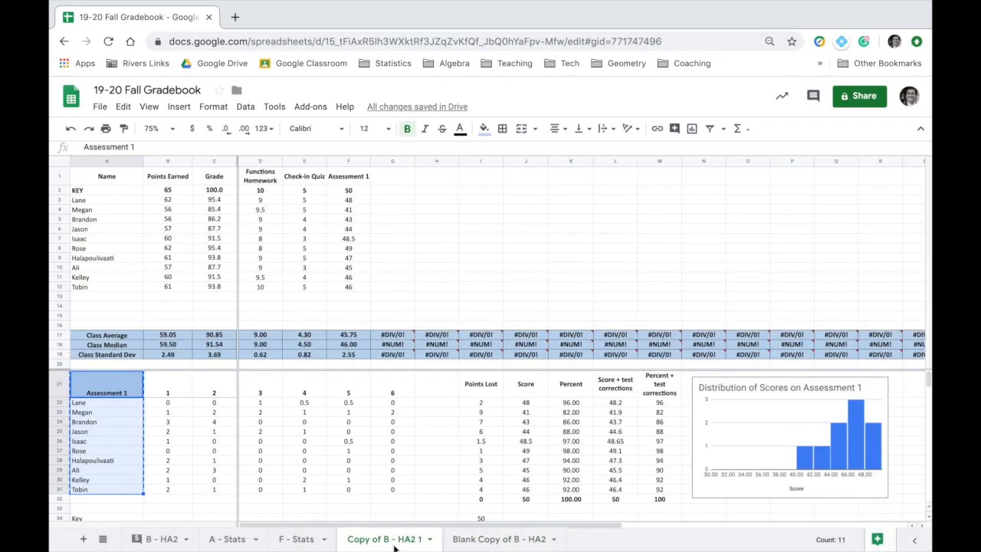
pyautogui.moveTo(491, 387); pyautogui.dragTo(666, 398)
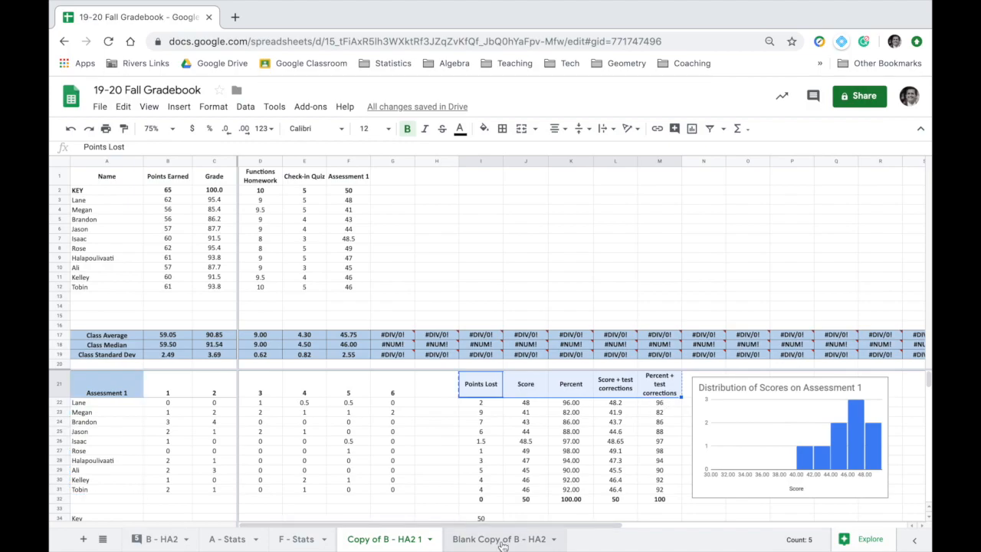
pyautogui.click(502, 540)
pyautogui.click(430, 329)
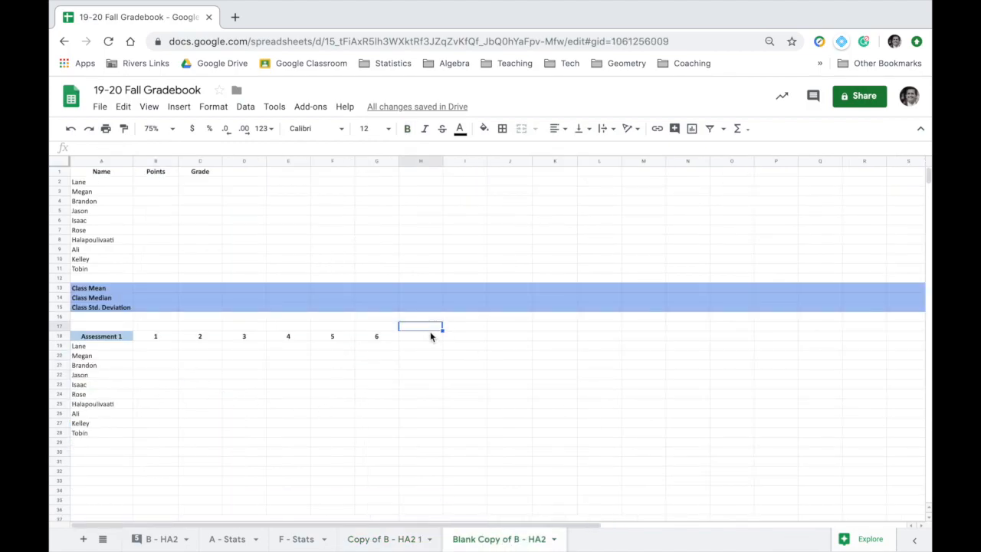
pyautogui.press('Down')
pyautogui.press('super+v')
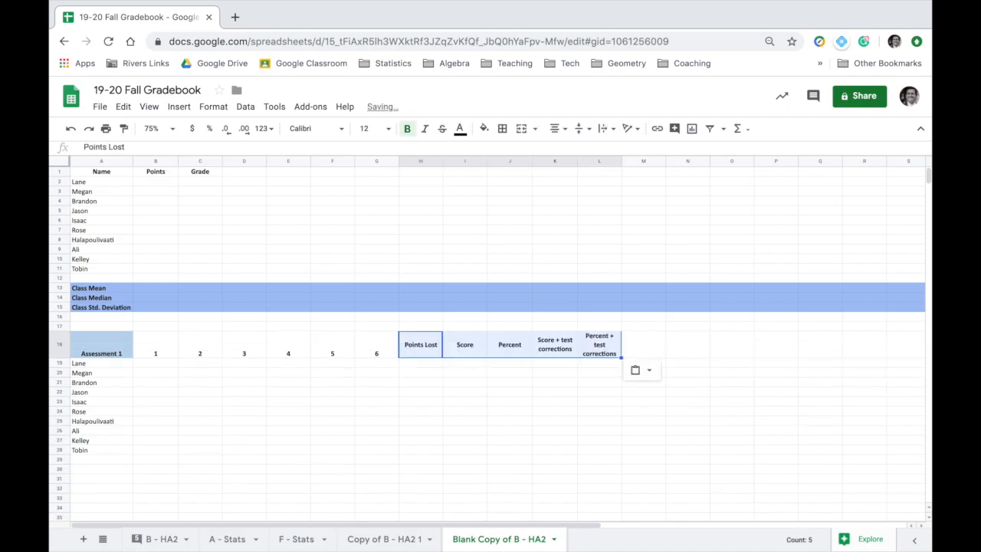
pyautogui.click(440, 391)
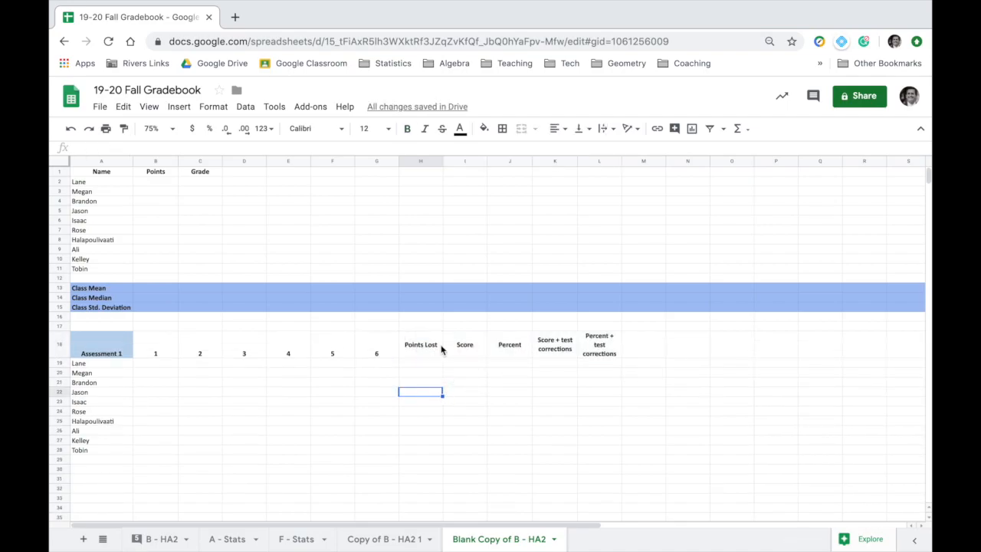
# Step: Remove the text wrapping from the headings in H18:L18 and check how the long headings in K18 and L18 overflow
pyautogui.click(535, 342)
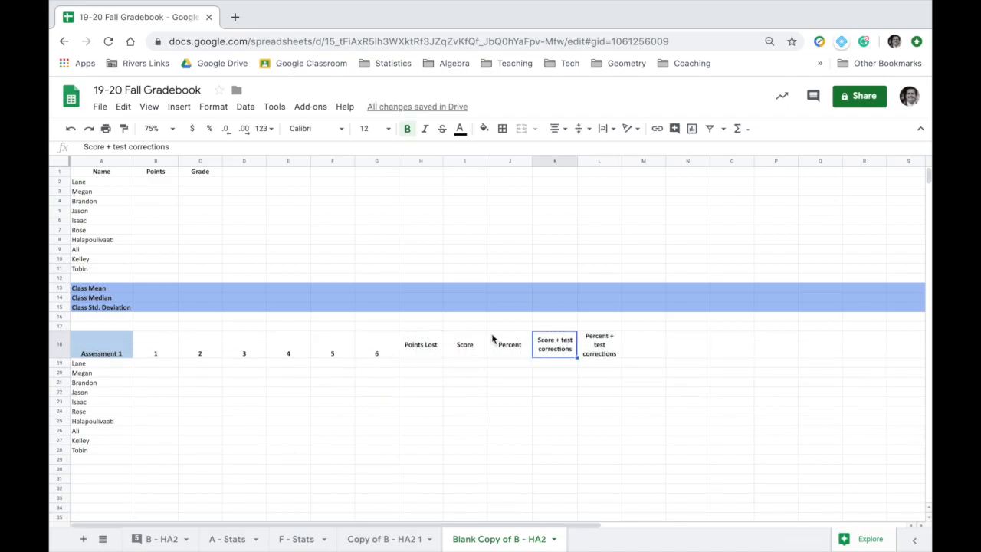
pyautogui.moveTo(434, 345); pyautogui.dragTo(616, 344)
pyautogui.click(587, 353)
pyautogui.click(552, 347)
pyautogui.press('super+z')
pyautogui.click(564, 379)
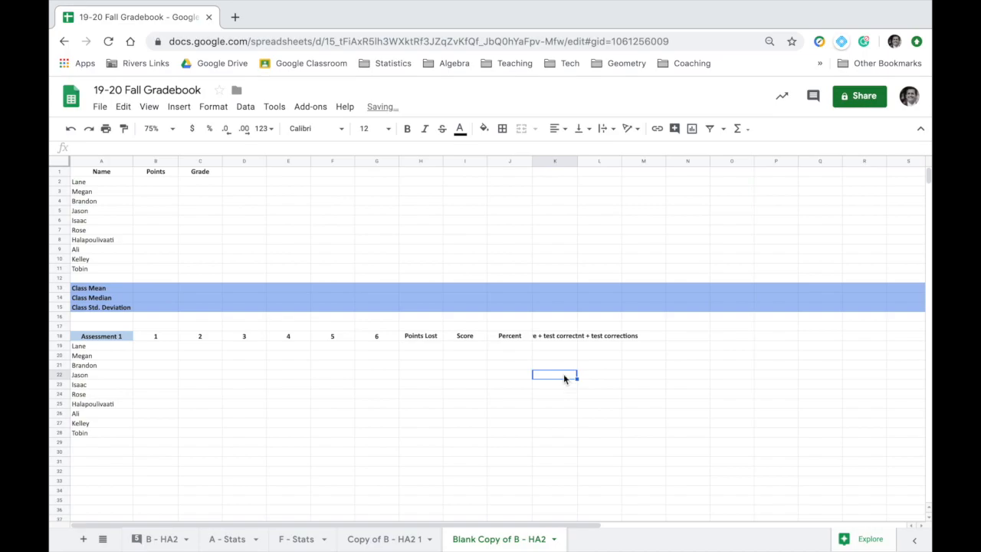
pyautogui.click(561, 338)
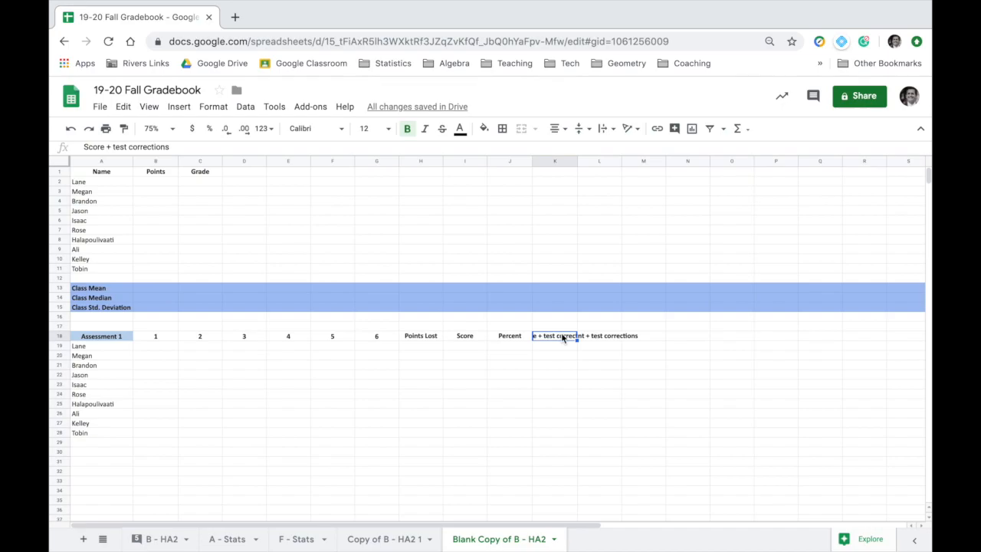
pyautogui.click(597, 340)
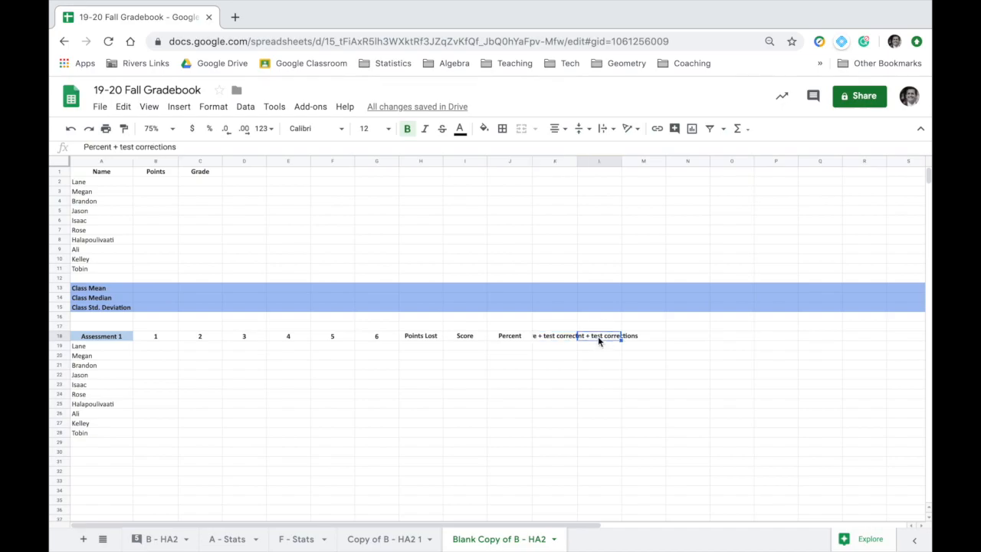
# Step: Wrap the text of the two test corrections headings in K18:L18
pyautogui.click(602, 393)
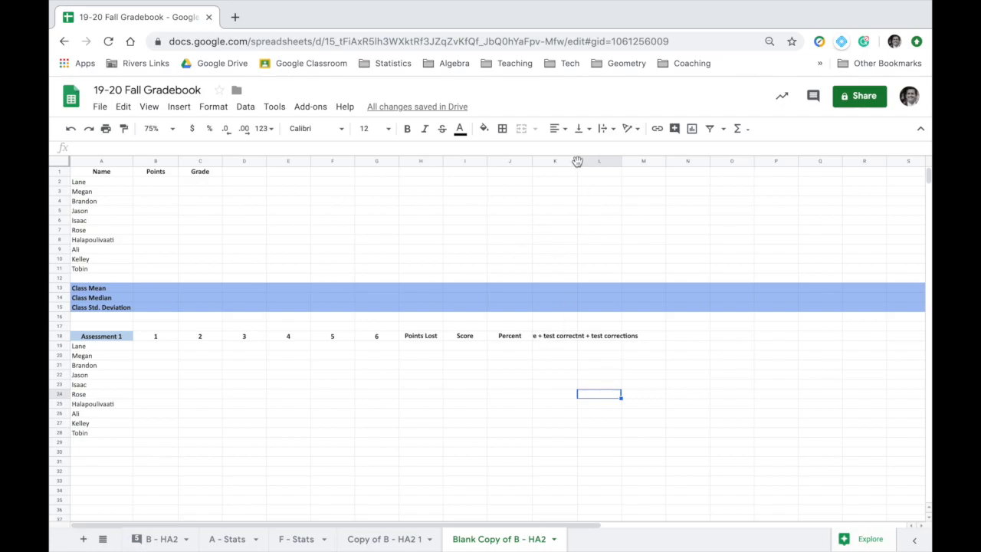
pyautogui.click(546, 338)
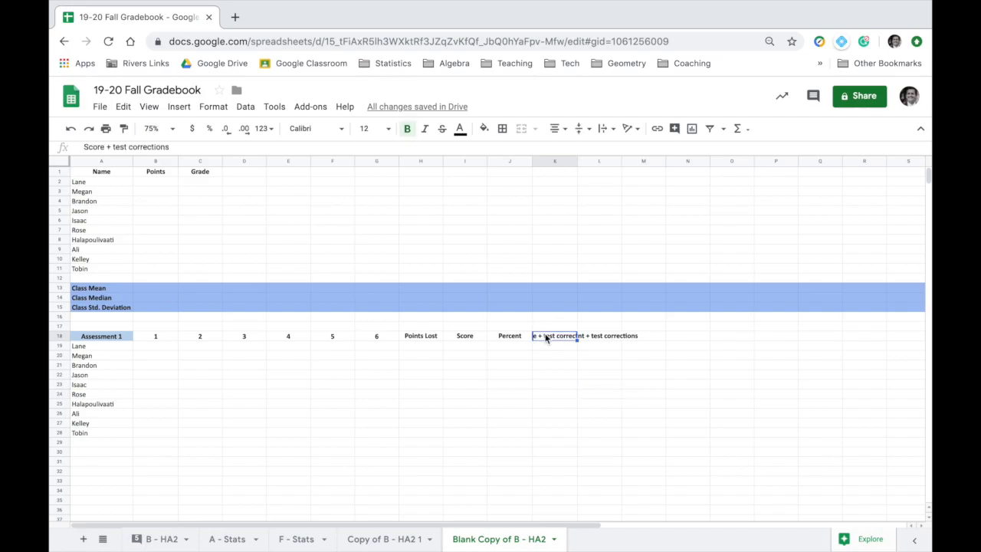
pyautogui.moveTo(598, 337); pyautogui.dragTo(562, 339)
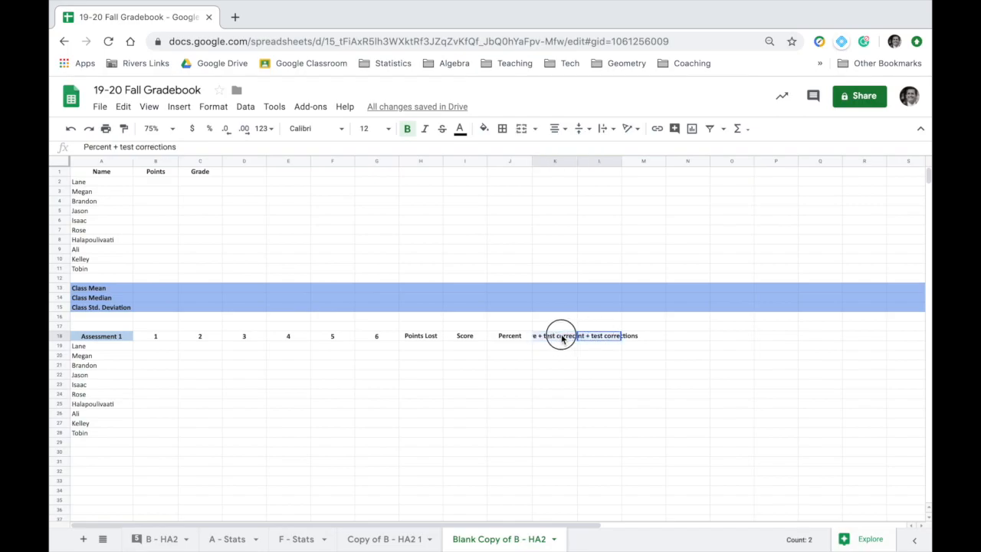
pyautogui.click(604, 130)
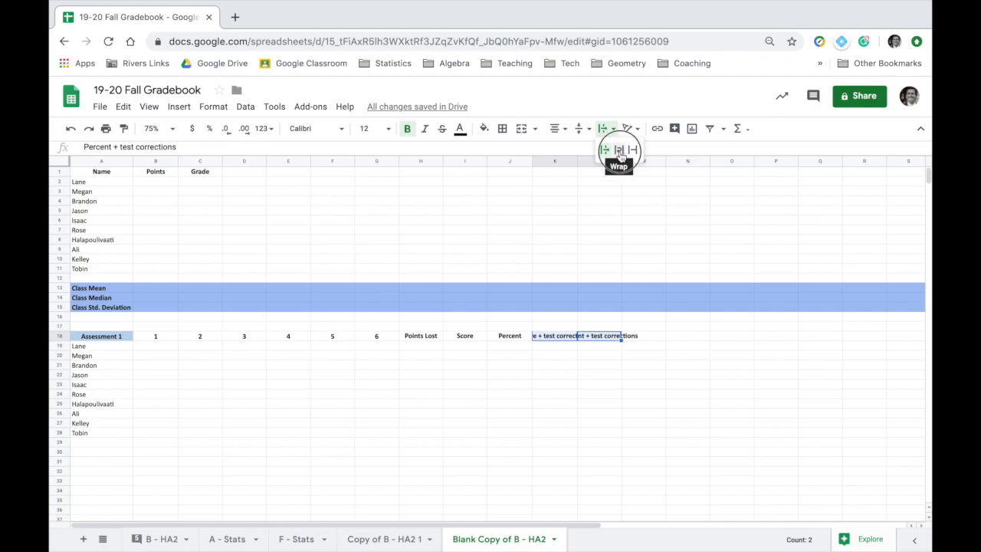
pyautogui.click(621, 152)
pyautogui.click(564, 394)
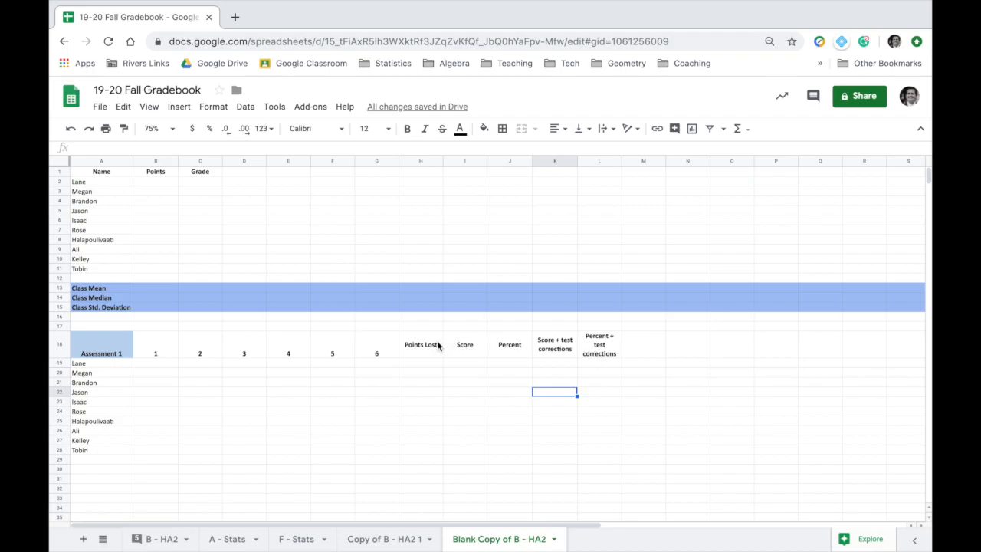
# Step: Vertically center the Assessment 1 heading in A18 to match the headings in H18:L18
pyautogui.moveTo(422, 345); pyautogui.dragTo(591, 351)
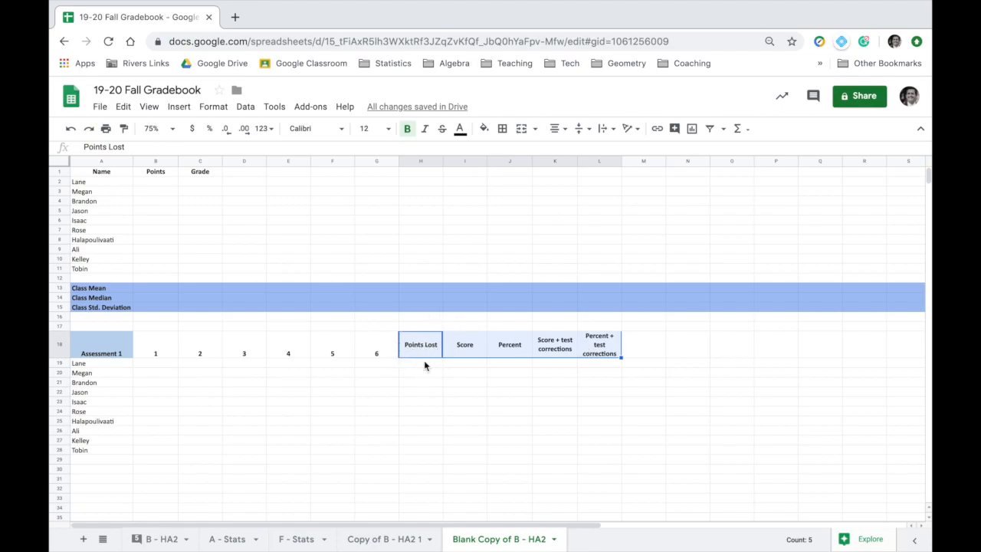
pyautogui.click(87, 351)
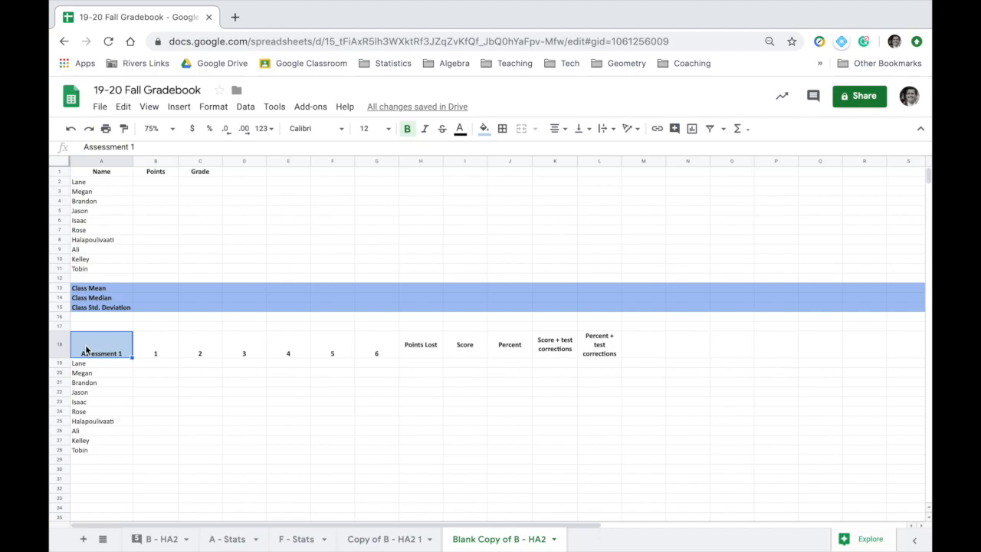
pyautogui.click(583, 129)
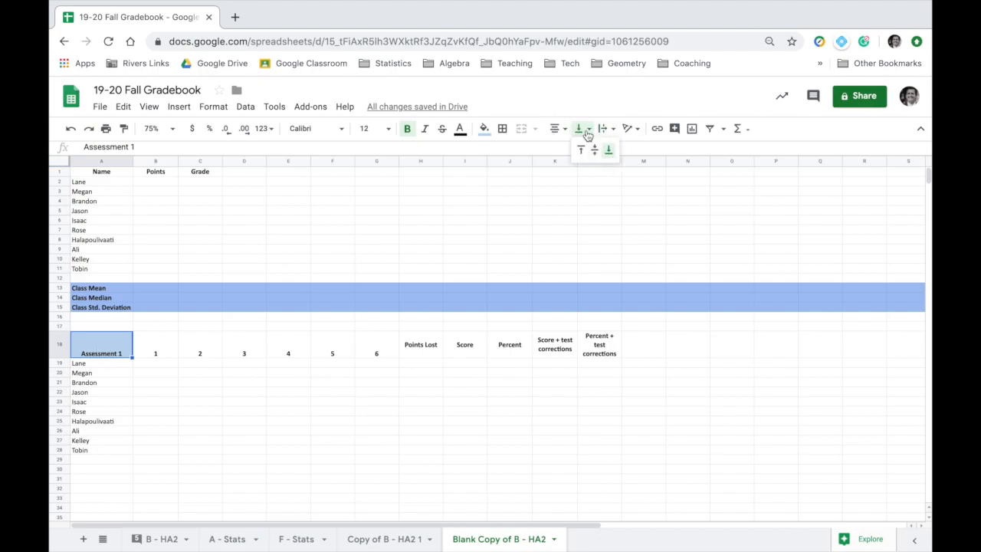
pyautogui.click(596, 152)
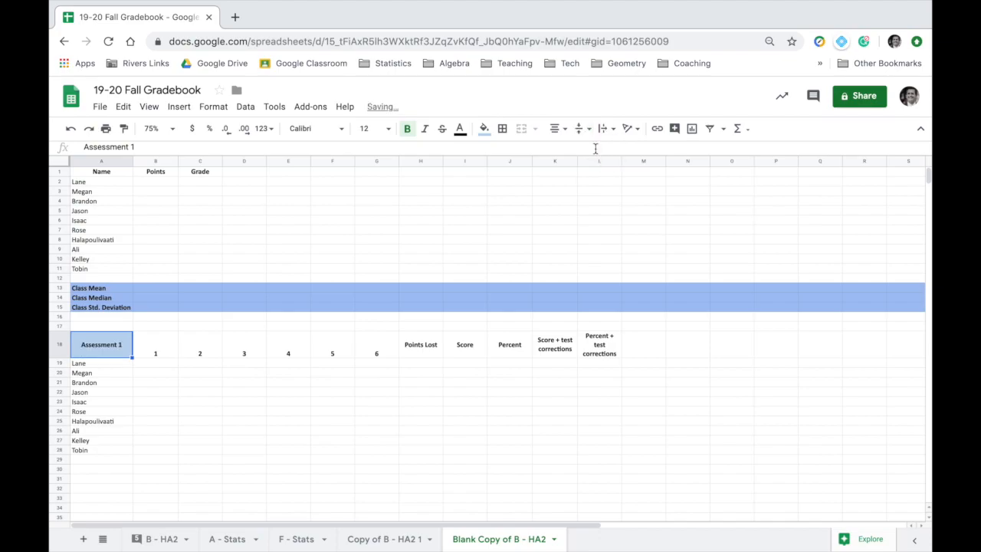
pyautogui.click(474, 355)
# Step: Vertically center the question numbers 1 to 6 in B18:G18
pyautogui.moveTo(153, 345); pyautogui.dragTo(361, 350)
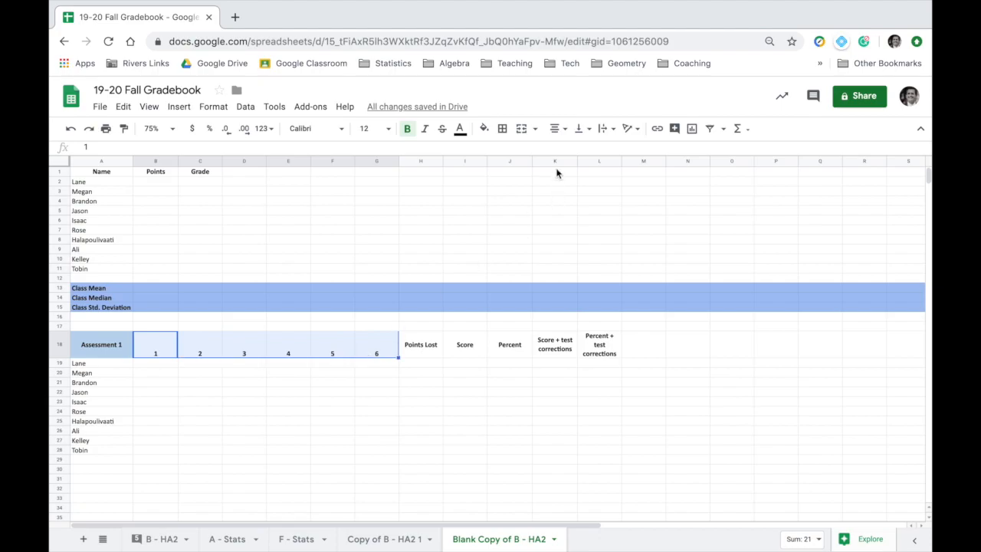
pyautogui.click(579, 128)
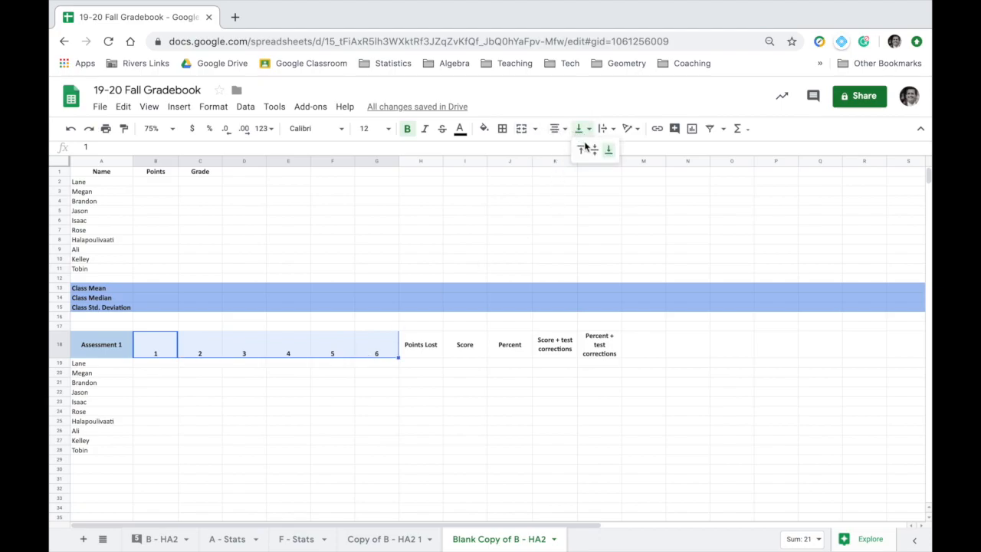
pyautogui.click(591, 149)
pyautogui.click(437, 386)
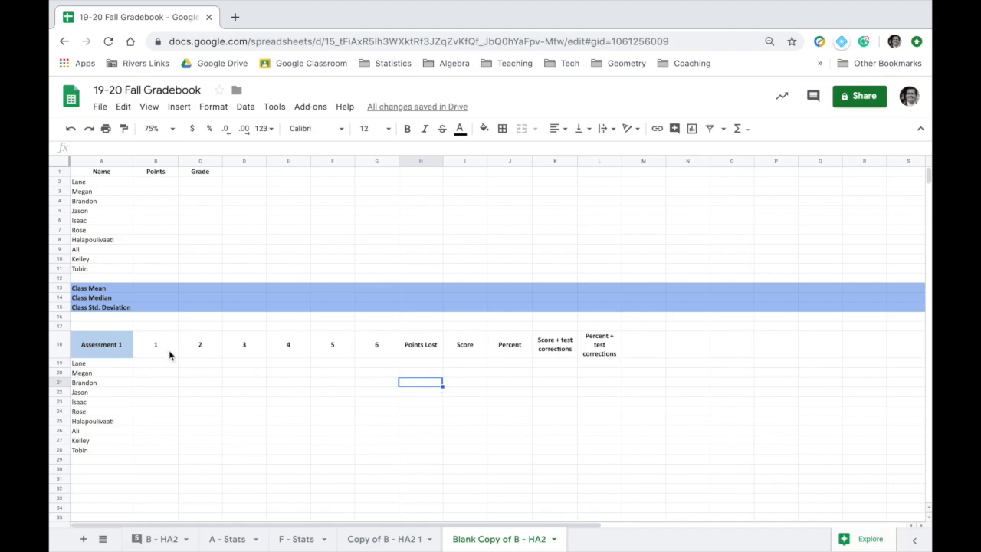
pyautogui.moveTo(160, 348); pyautogui.dragTo(380, 350)
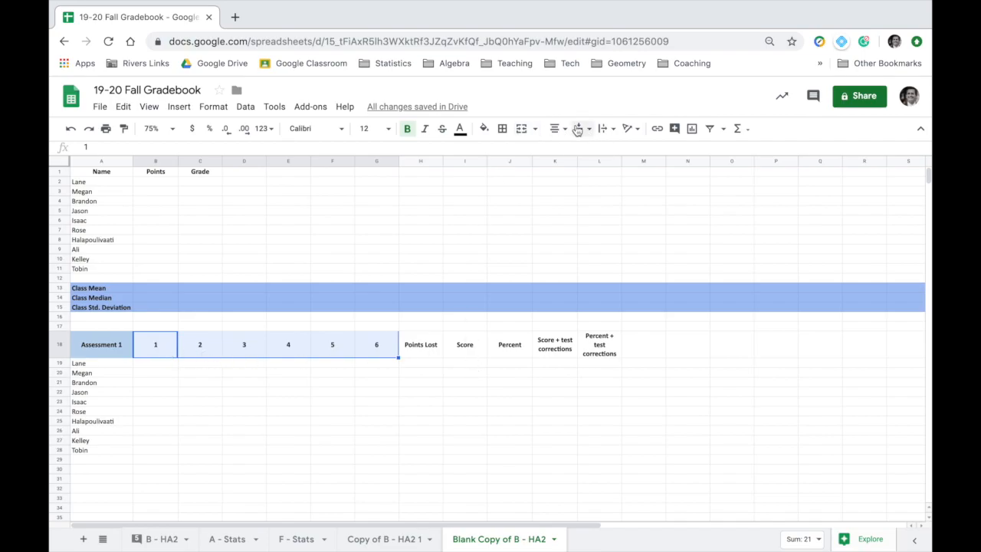
pyautogui.click(254, 423)
# Step: Compare with the "Copy of B - HA2 1" sheet and apply all borders to the class statistics rows 13 to 15 of the blank copy
pyautogui.click(60, 287)
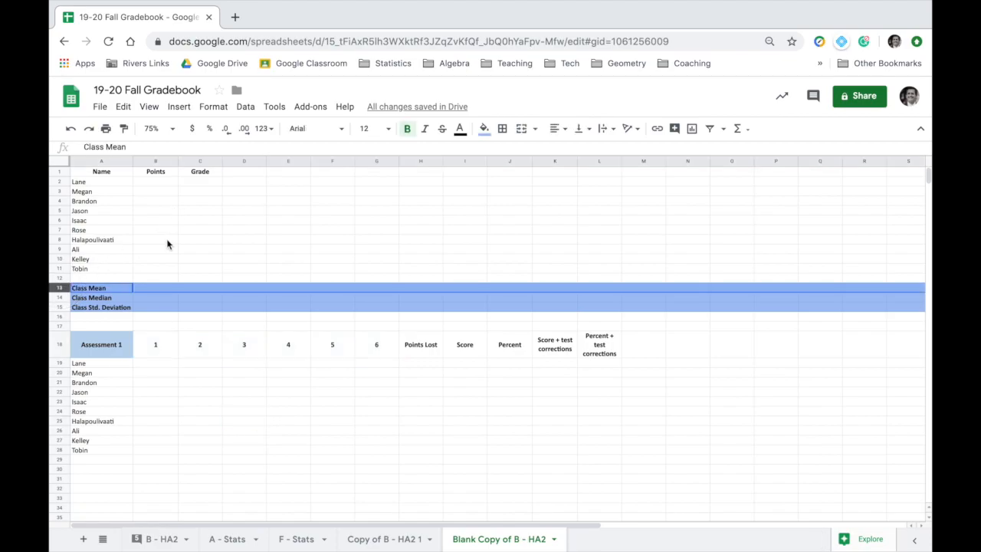
pyautogui.click(392, 539)
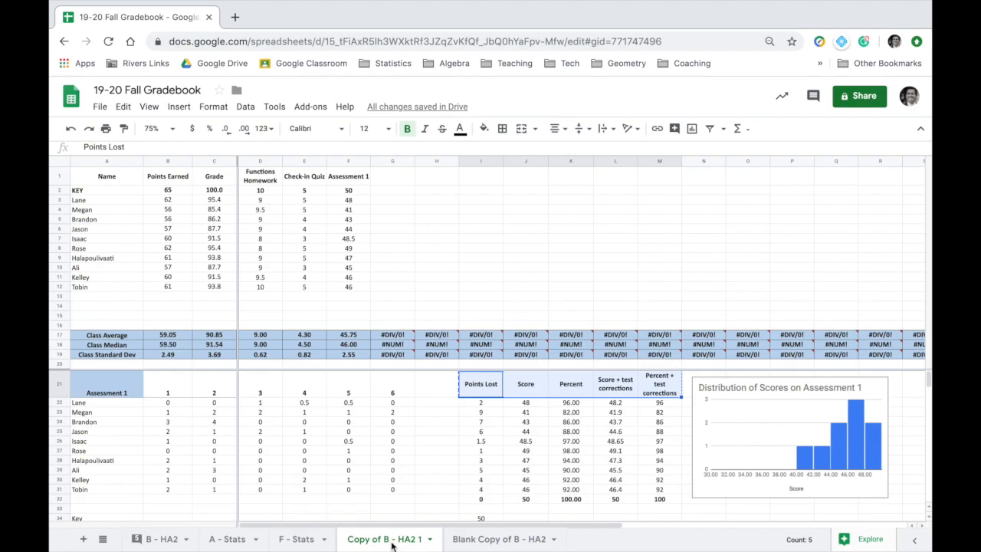
pyautogui.click(482, 539)
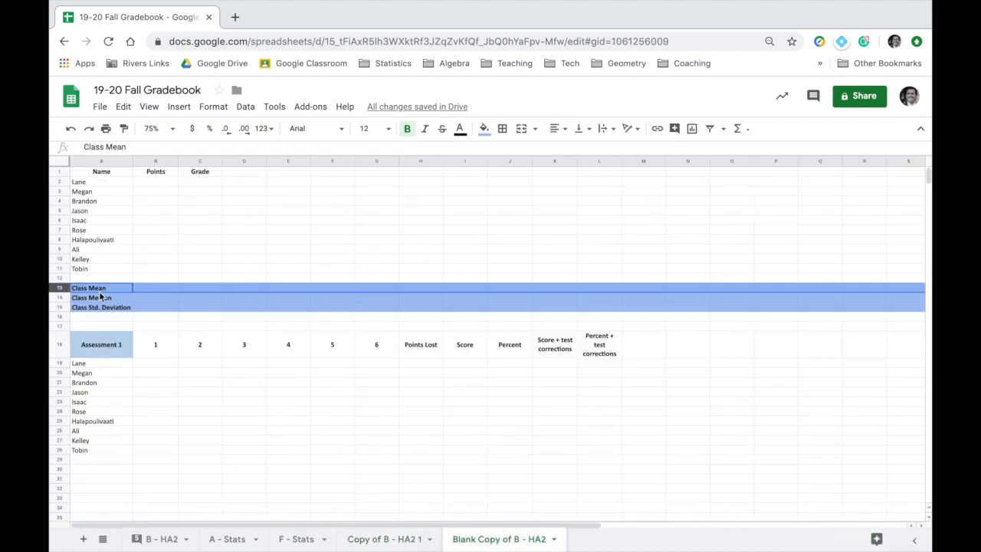
pyautogui.click(243, 402)
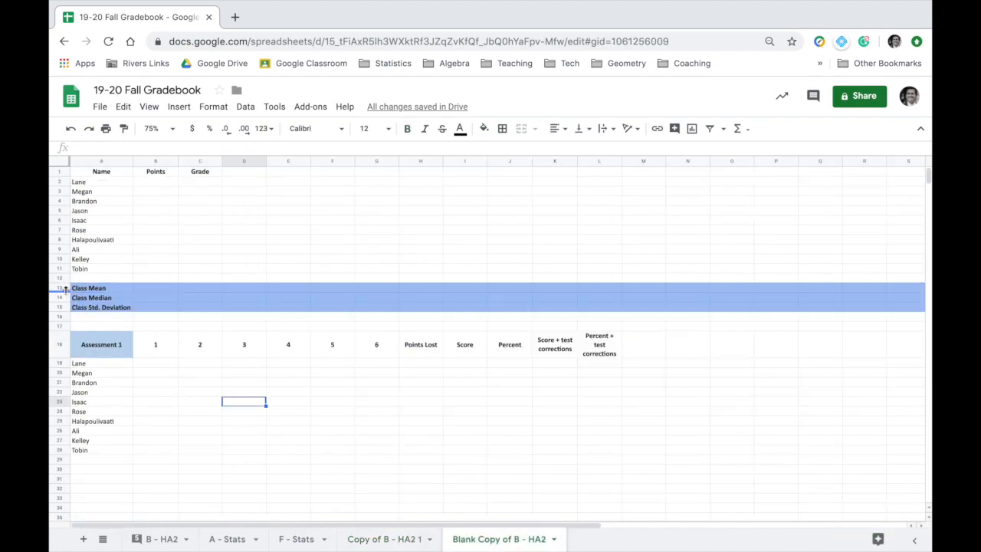
pyautogui.moveTo(61, 290); pyautogui.dragTo(59, 306)
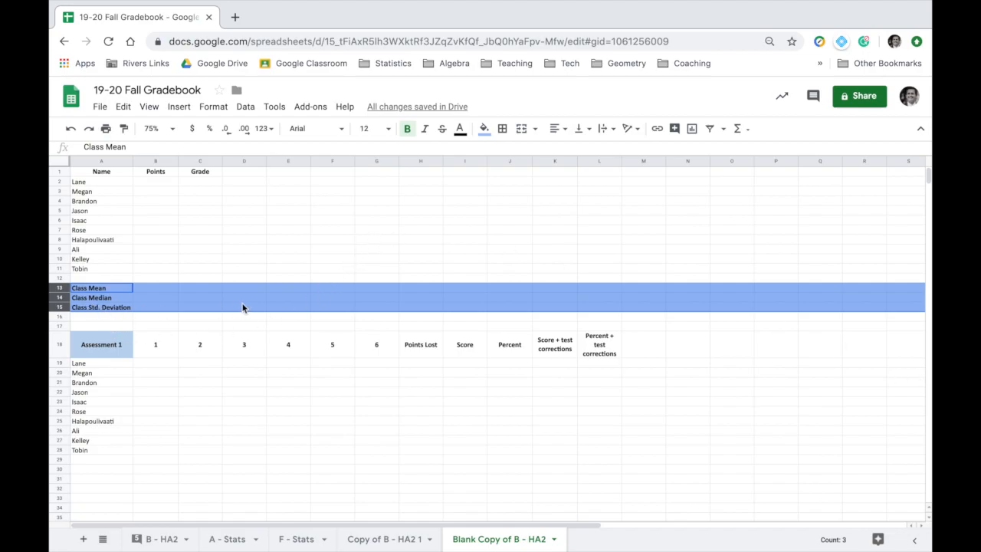
pyautogui.click(503, 129)
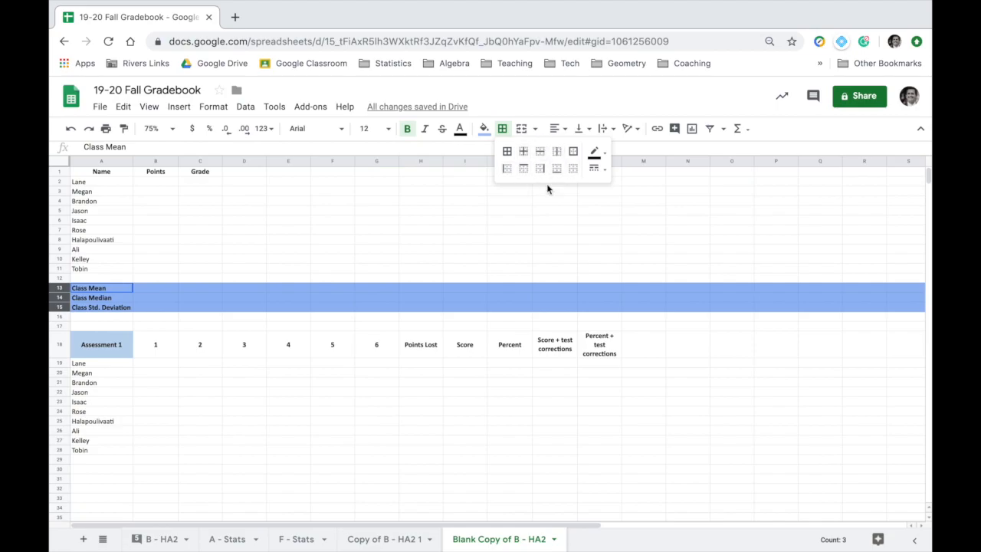
pyautogui.click(507, 152)
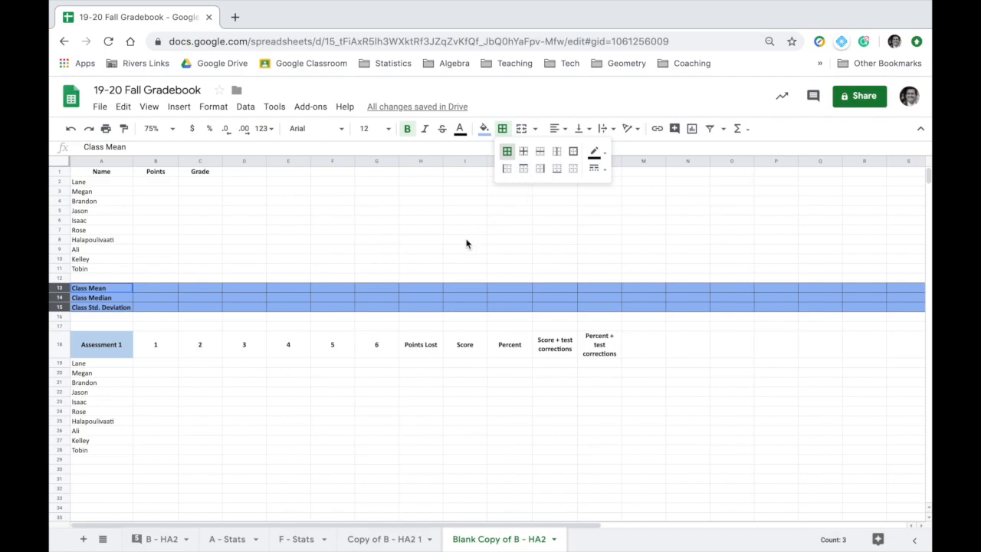
pyautogui.click(452, 277)
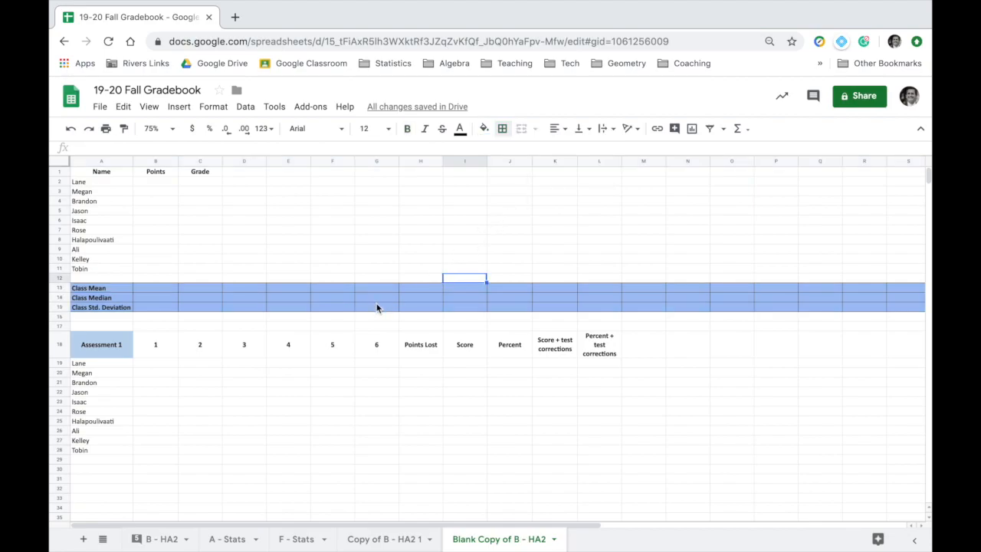
# Step: Freeze the columns up to column C so that Name, Points and Grade stay in view when scrolling sideways
pyautogui.click(237, 220)
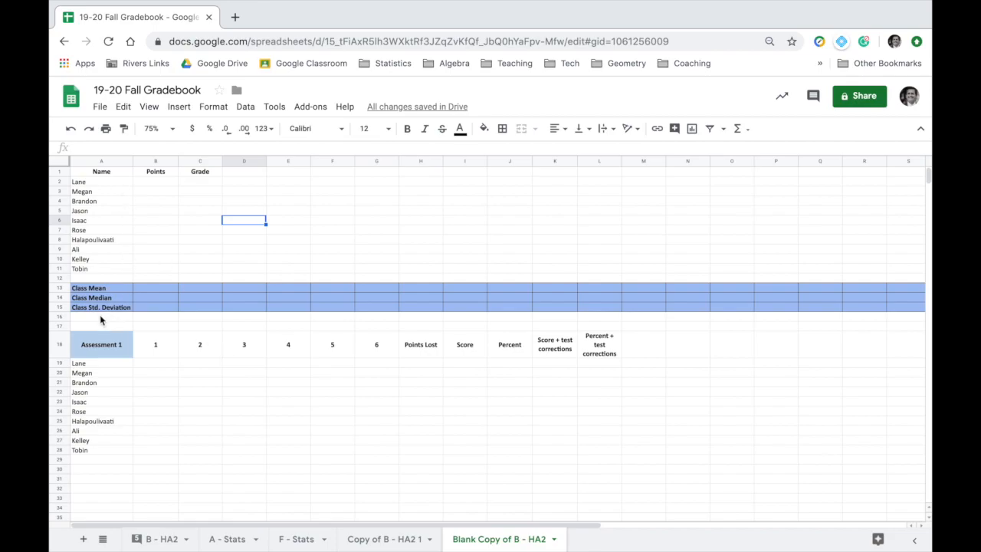
pyautogui.click(201, 162)
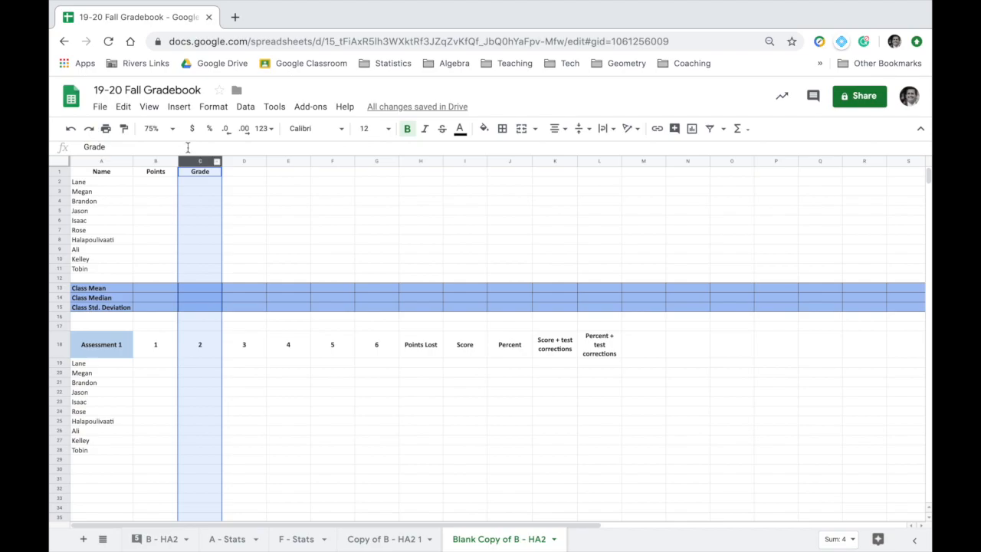
pyautogui.click(147, 108)
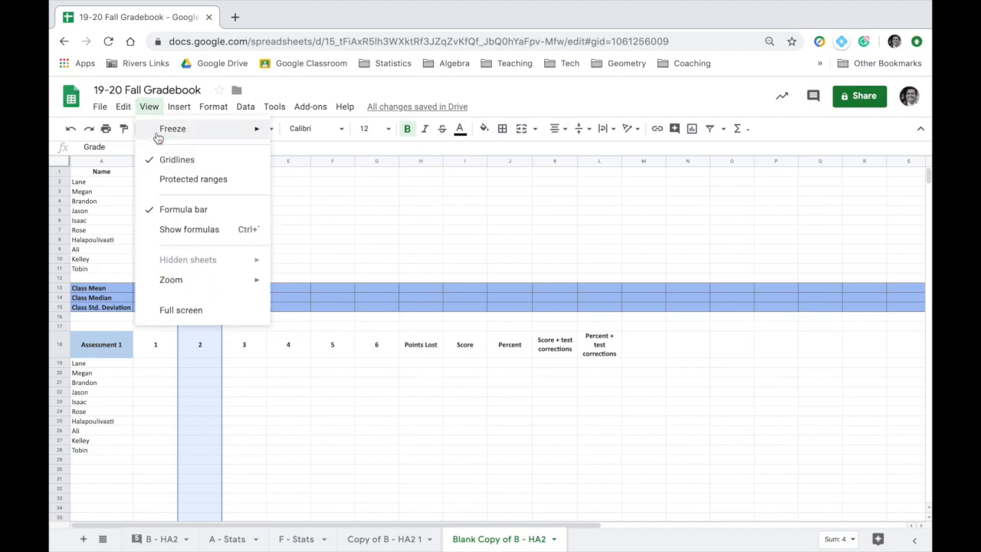
pyautogui.moveTo(220, 132)
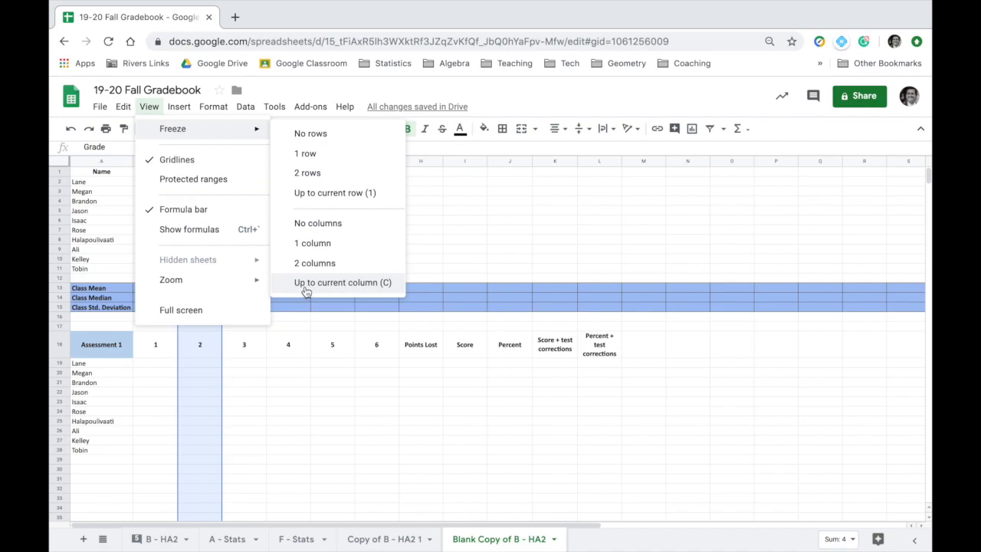
pyautogui.click(305, 285)
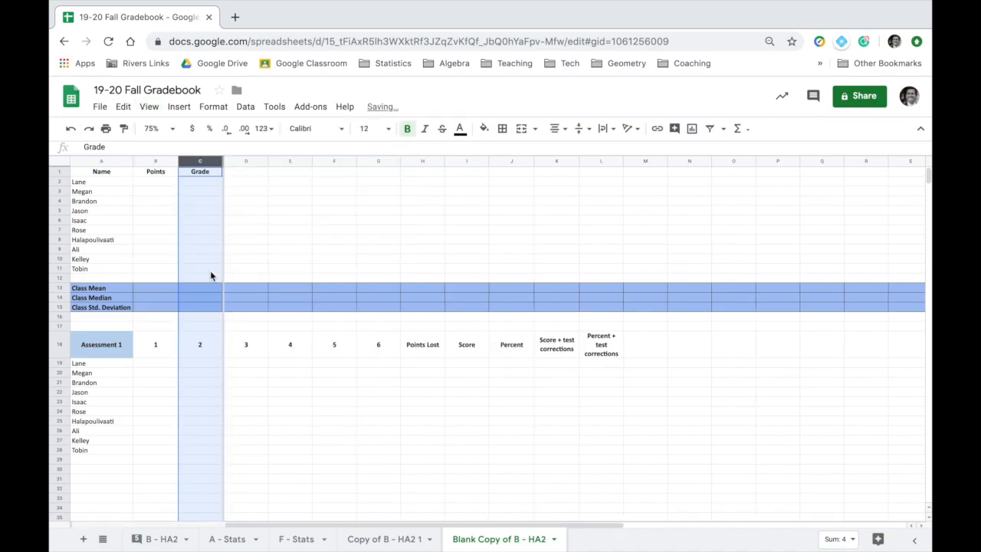
pyautogui.click(247, 328)
pyautogui.hscroll(6, 302, 225)
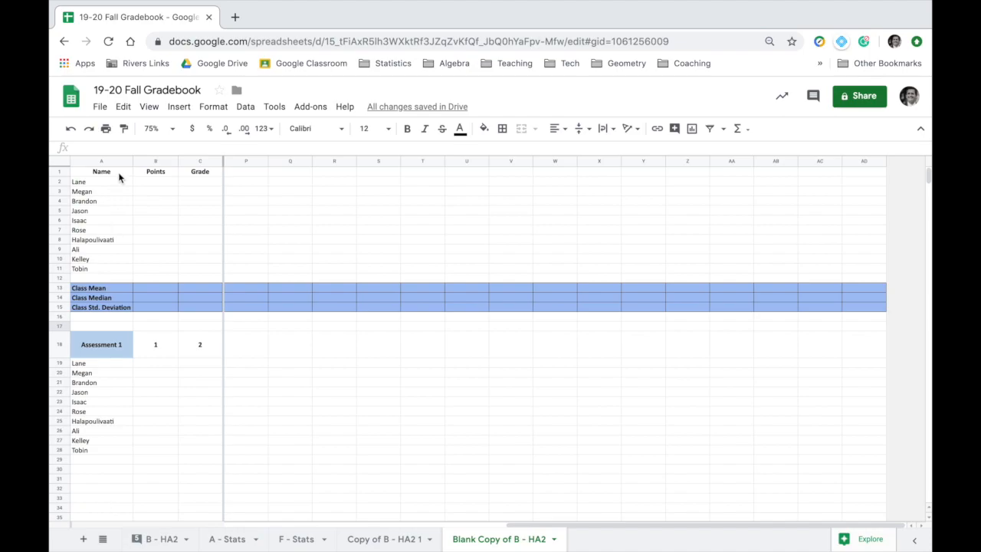
# Step: Freeze the rows up to row 16, just below the class statistics
pyautogui.click(60, 316)
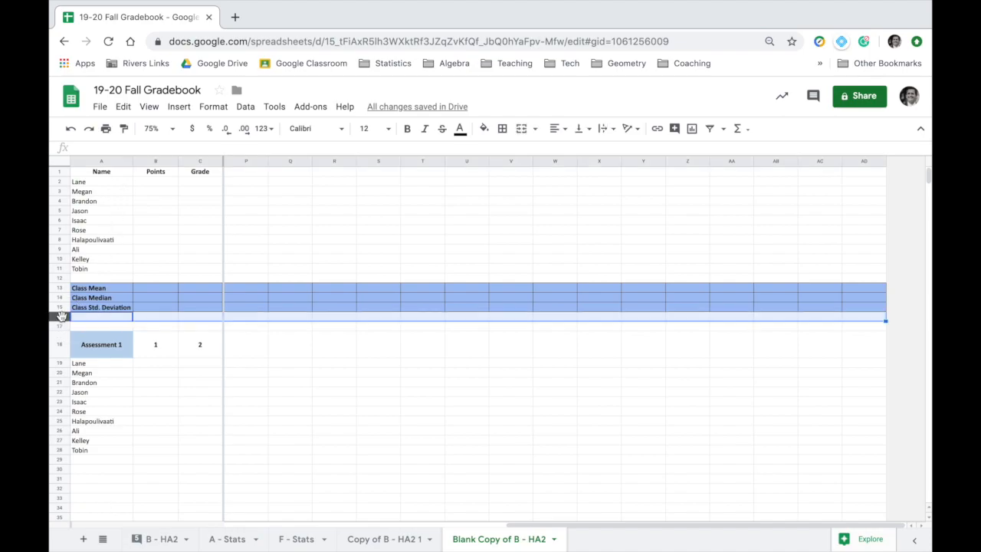
pyautogui.click(150, 107)
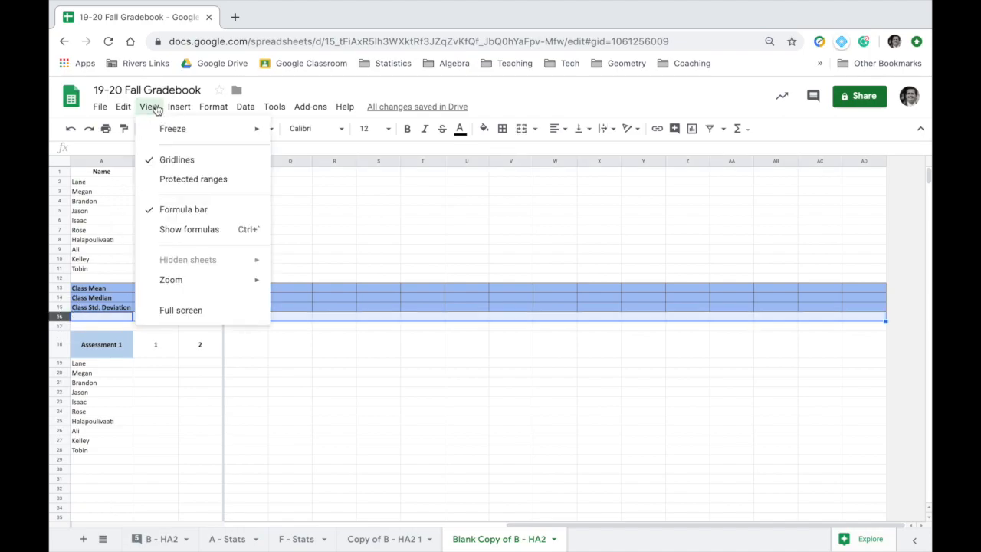
pyautogui.moveTo(166, 129)
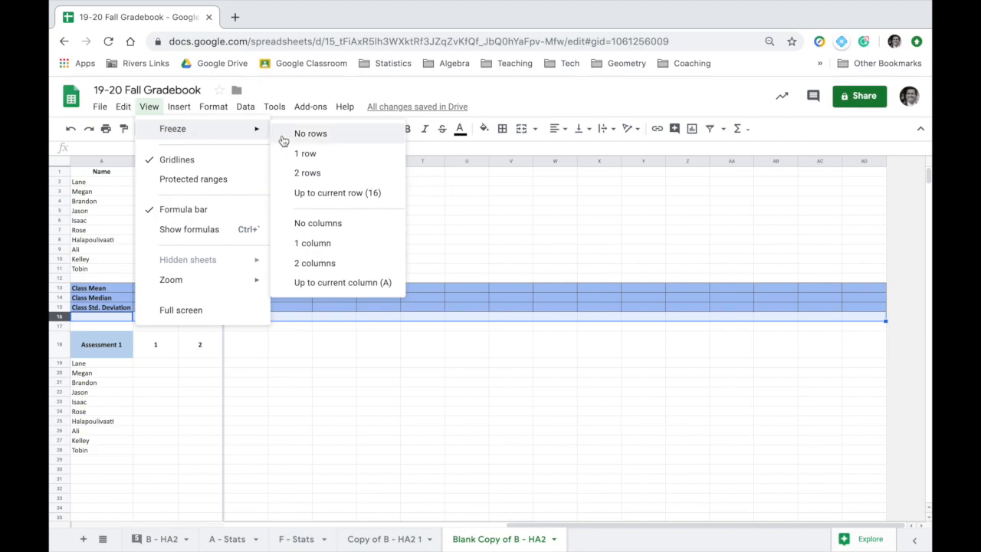
pyautogui.click(304, 192)
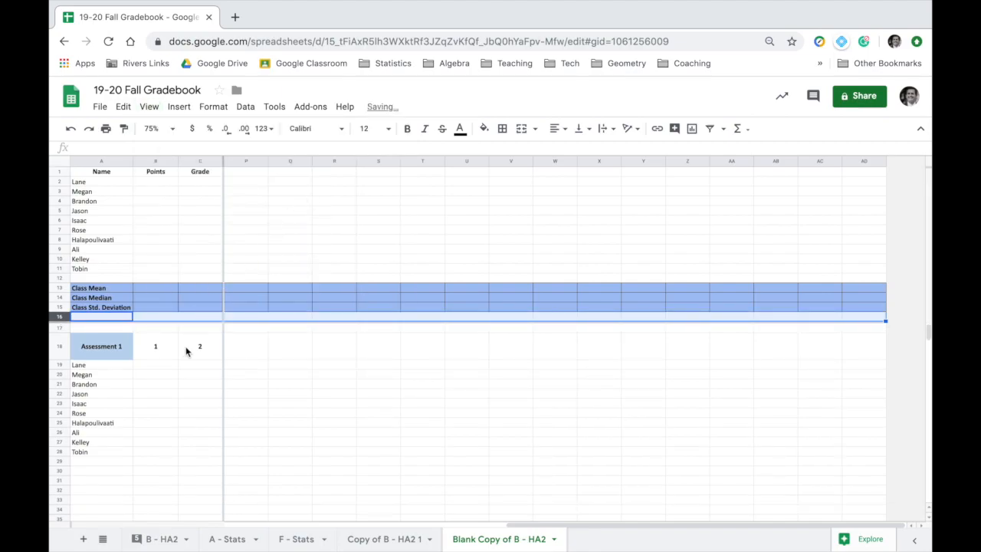
pyautogui.click(276, 386)
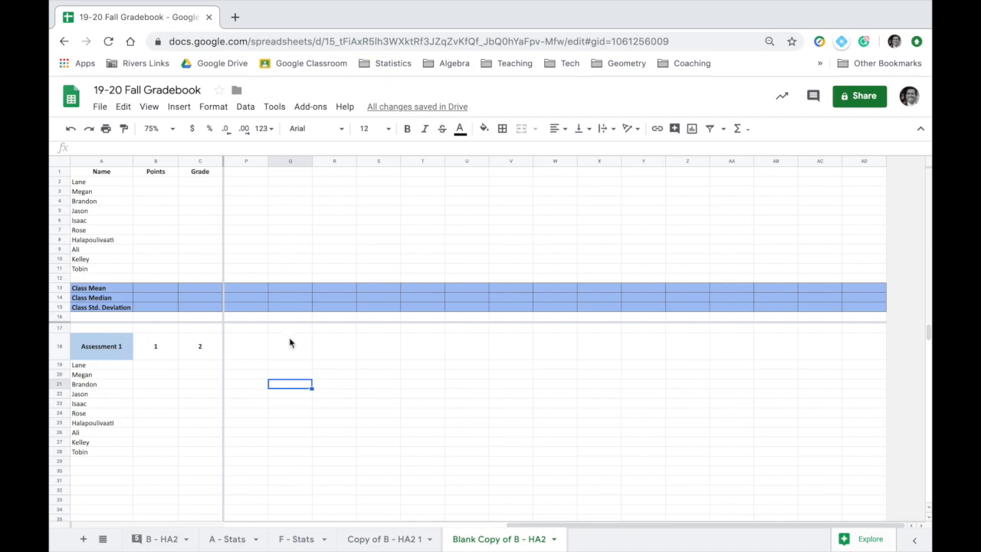
pyautogui.click(377, 546)
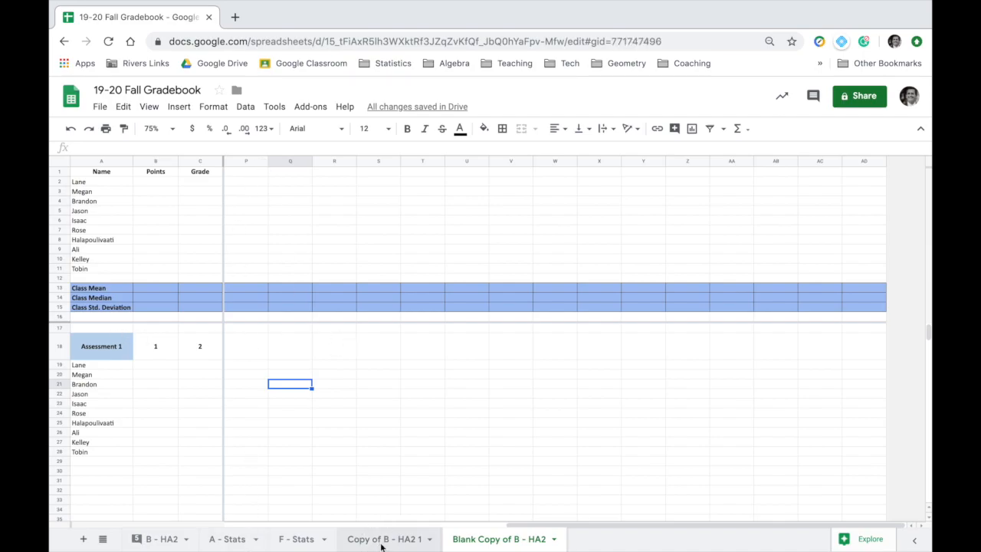
pyautogui.click(473, 542)
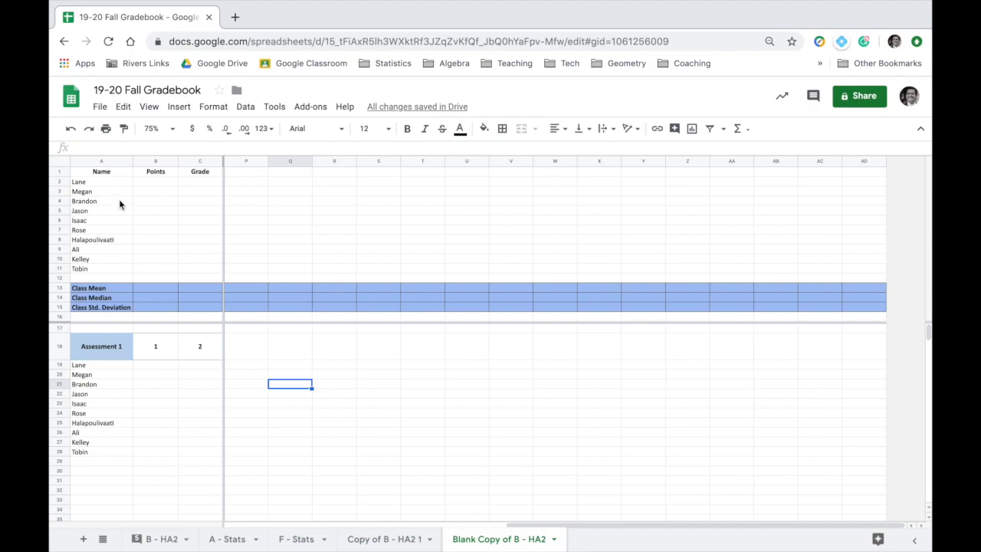
pyautogui.click(163, 184)
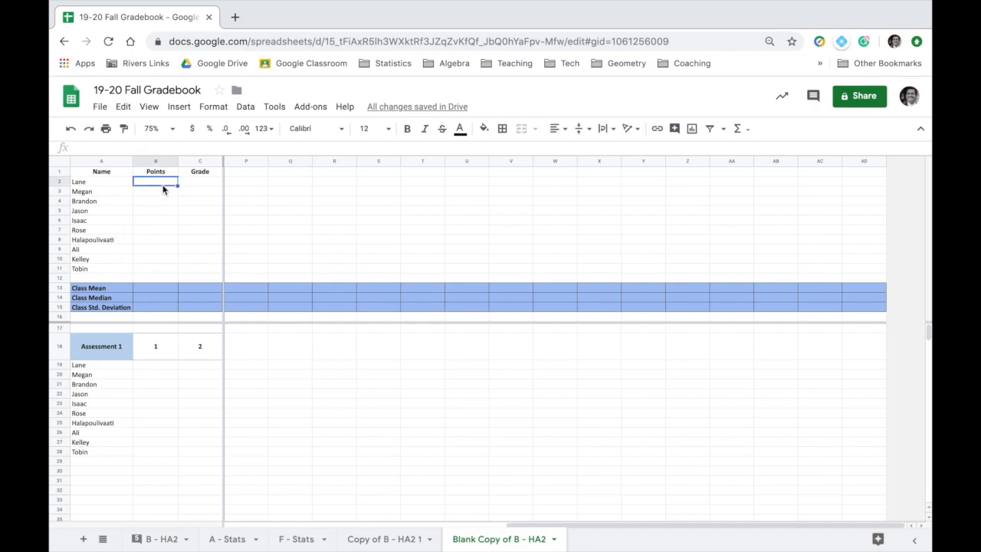
pyautogui.moveTo(98, 183); pyautogui.dragTo(90, 274)
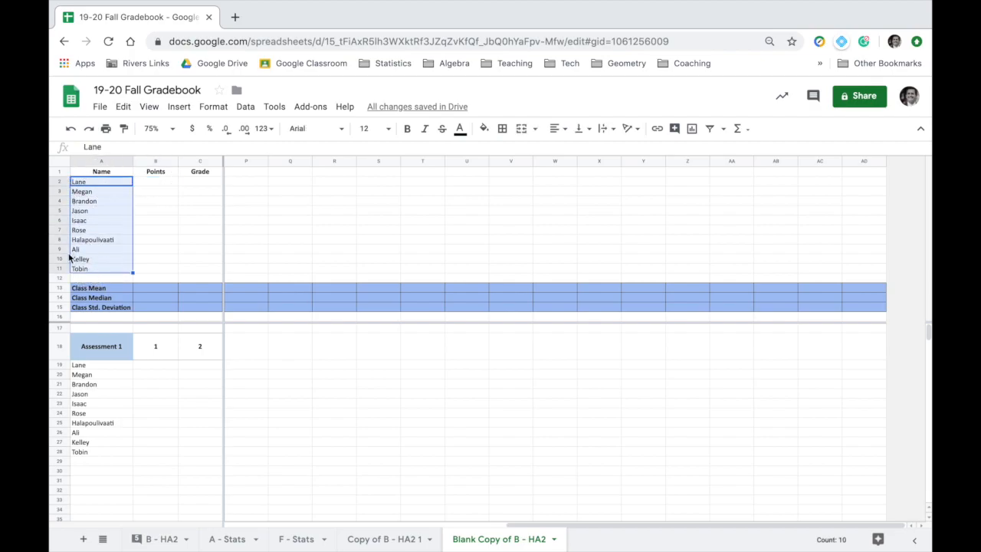
# Step: Enter the sample points 1, 2 and 3 for the first three students in B2:B4
pyautogui.click(160, 184)
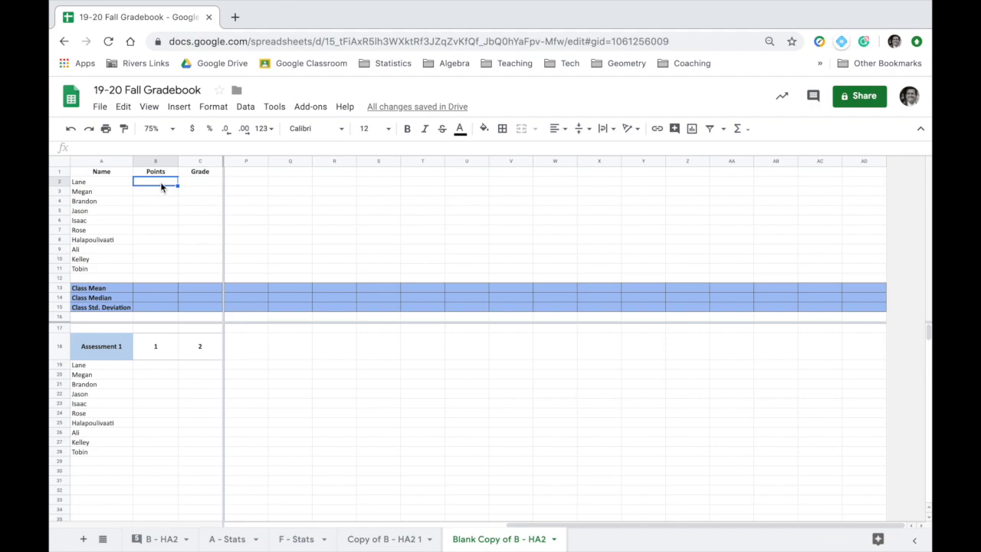
pyautogui.write('1')
pyautogui.press('Return')
pyautogui.write('2')
pyautogui.press('Return')
pyautogui.write('3')
pyautogui.press('Return')
pyautogui.press('Return')
pyautogui.press('Return')
pyautogui.press('Return')
# Step: Center the points in B2:B4 horizontally
pyautogui.moveTo(155, 181); pyautogui.dragTo(156, 202)
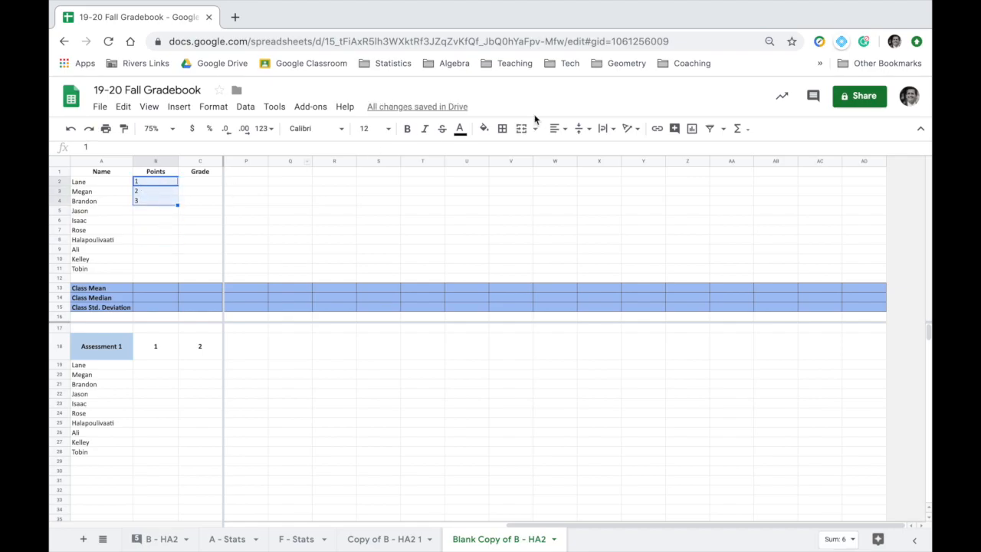
pyautogui.click(556, 128)
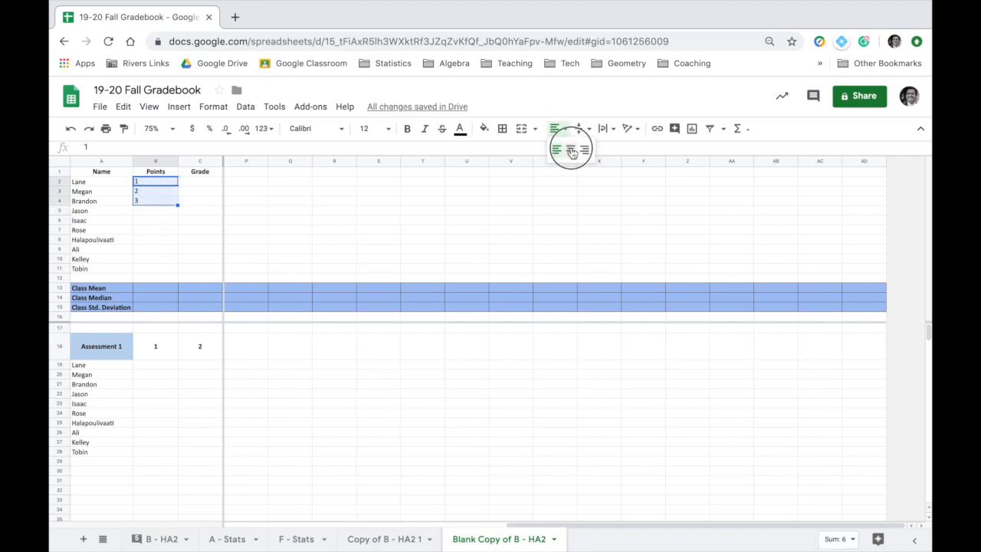
pyautogui.click(571, 151)
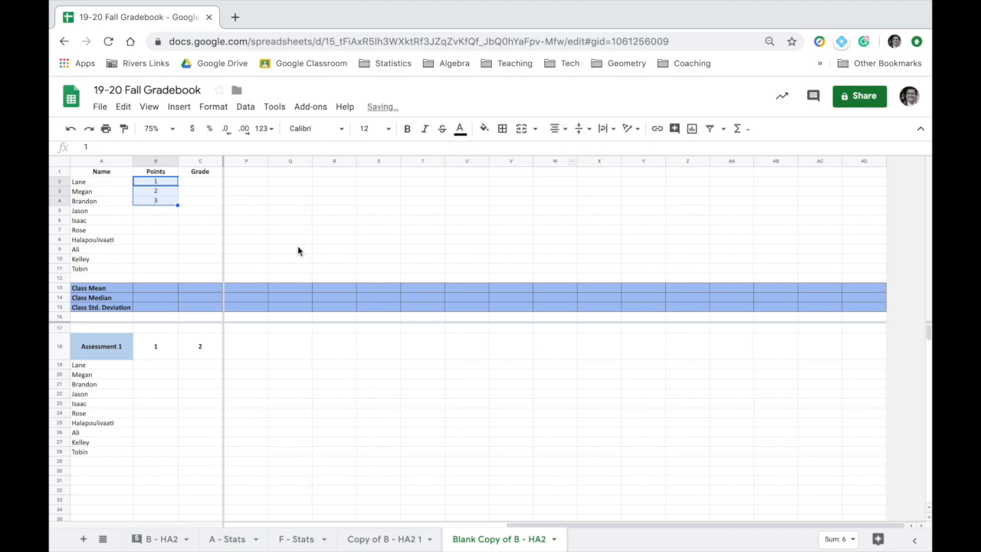
pyautogui.click(131, 249)
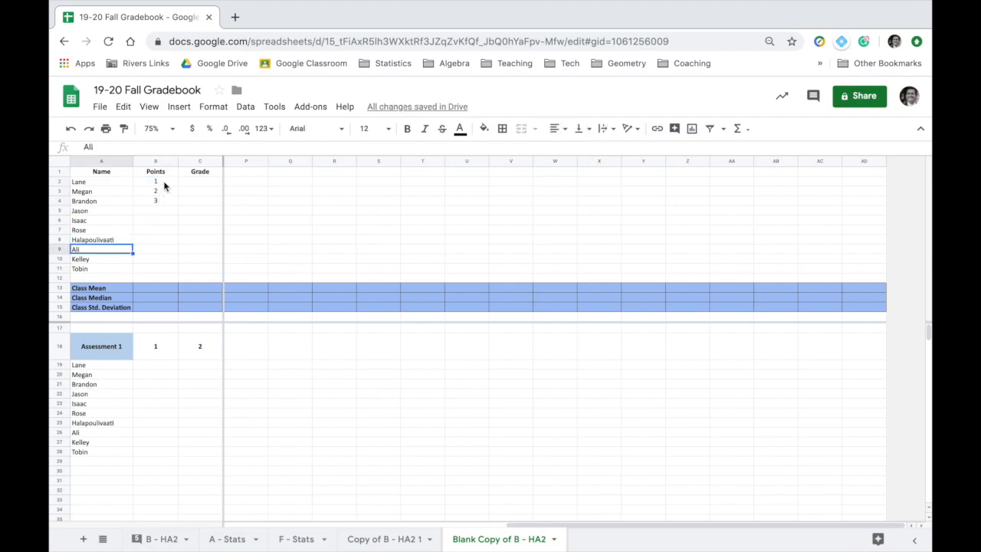
# Step: Clear the sample points from B2:B4 in the Points column
pyautogui.moveTo(98, 182); pyautogui.dragTo(98, 268)
pyautogui.click(151, 252)
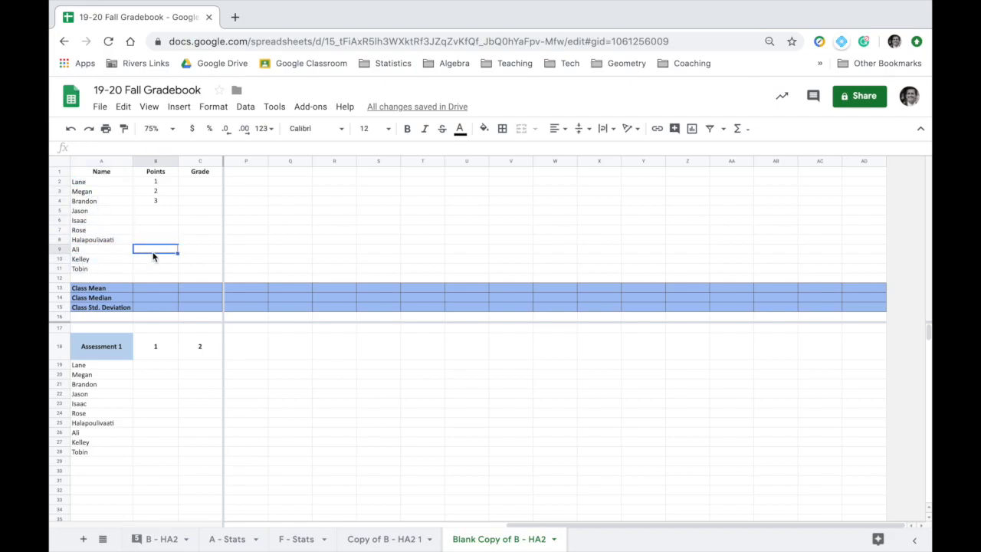
pyautogui.moveTo(162, 182); pyautogui.dragTo(161, 203)
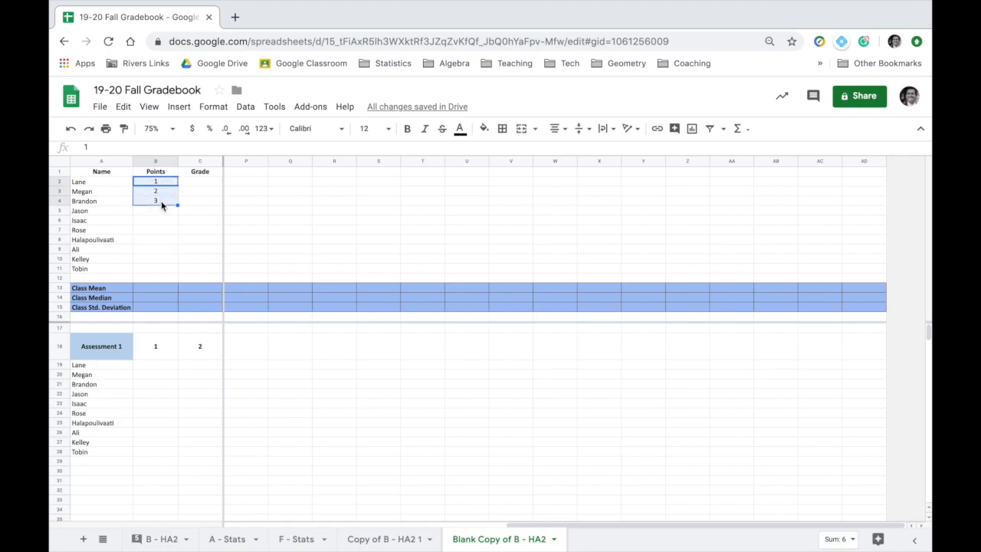
# Step: Copy the headings Functions Homework, Check-in Quiz and Assessment 1 from D1:F1 of "Copy of B - HA2 1" into P1:R1 of the blank copy
pyautogui.click(383, 539)
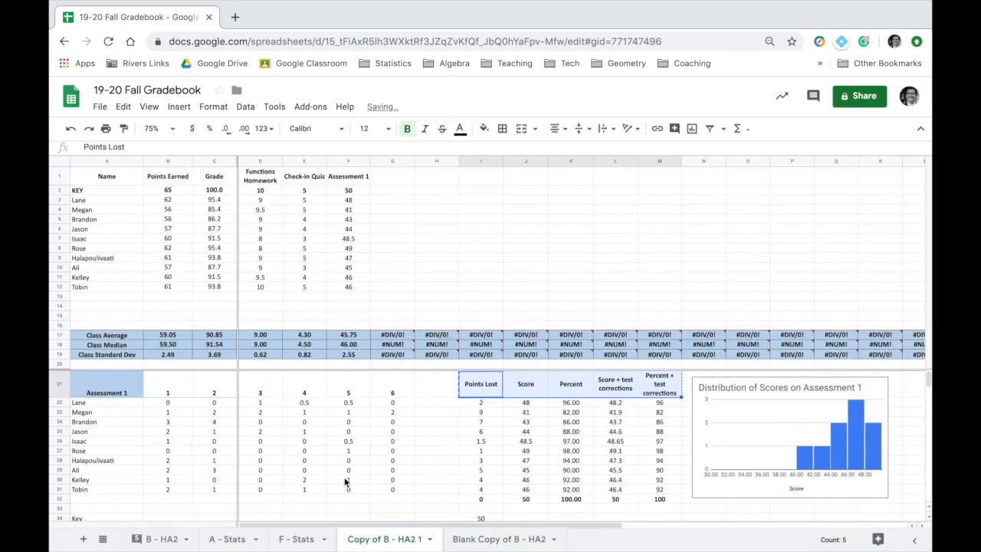
pyautogui.moveTo(256, 180); pyautogui.dragTo(348, 180)
pyautogui.hotkey('ctrl', 'c')
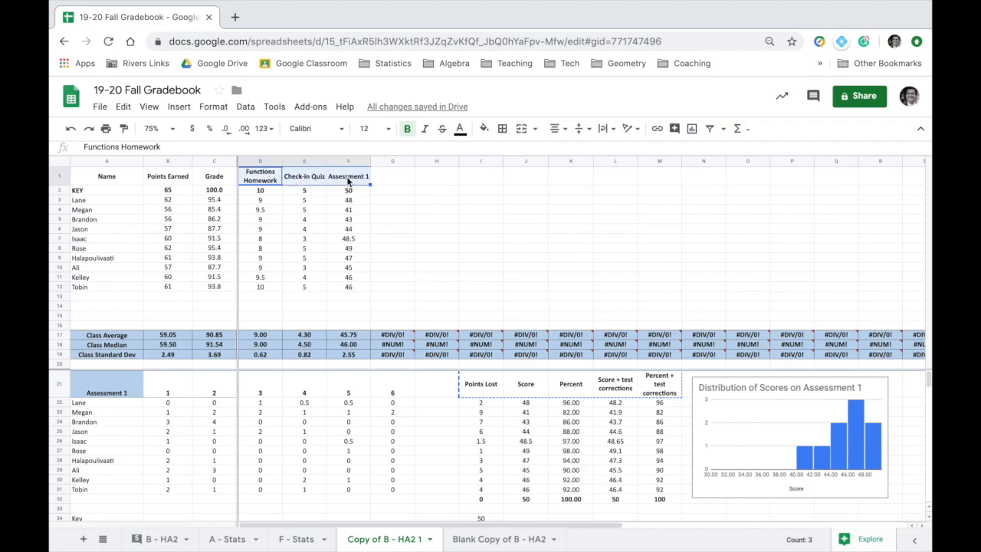
pyautogui.click(466, 537)
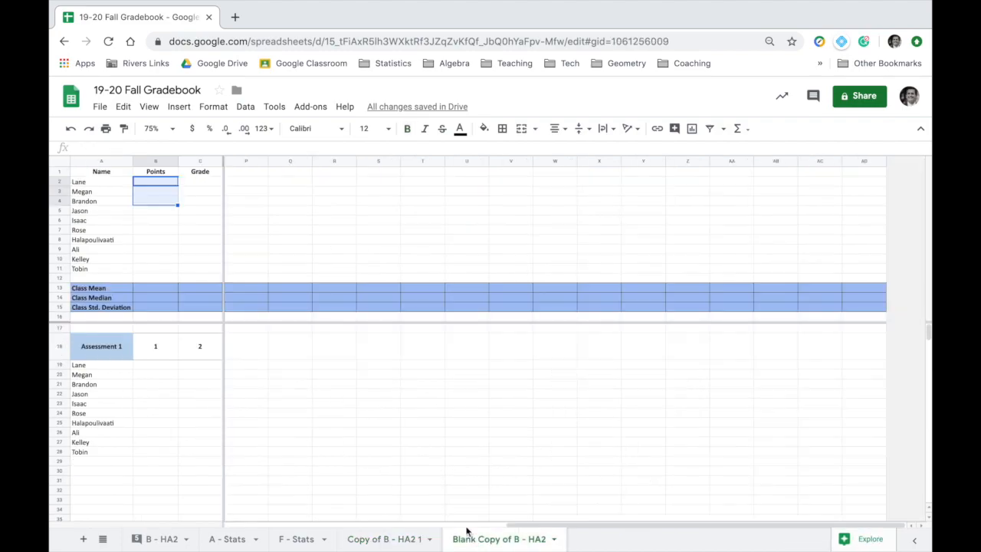
pyautogui.click(250, 172)
pyautogui.hotkey('ctrl', 'v')
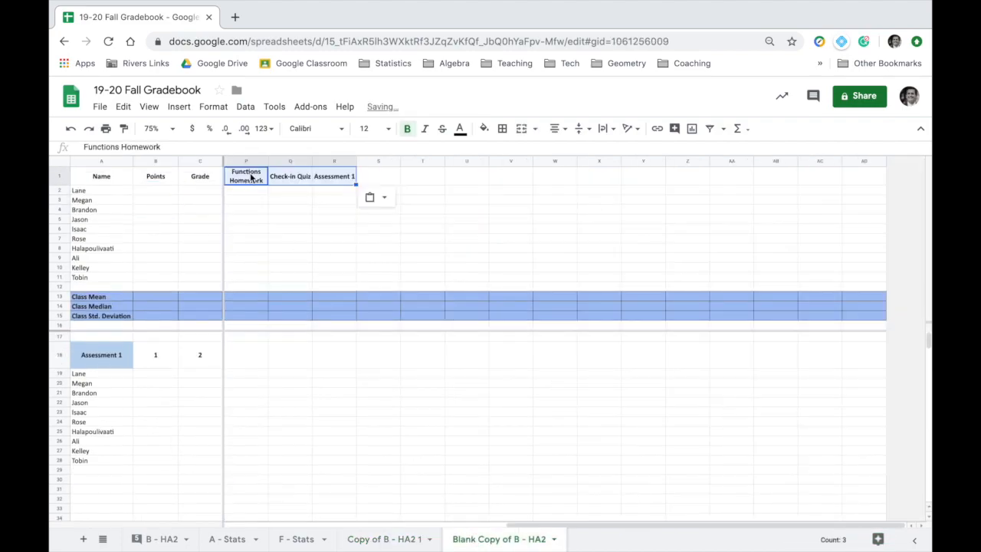
pyautogui.click(271, 237)
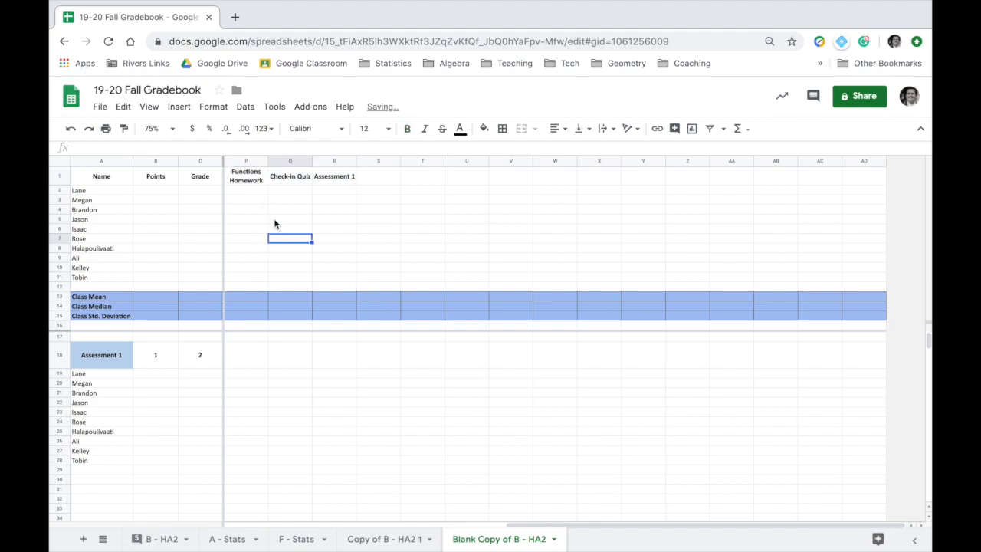
# Step: Try overflow text wrapping on the assignment headings in P1:R1, and undo it
pyautogui.click(246, 181)
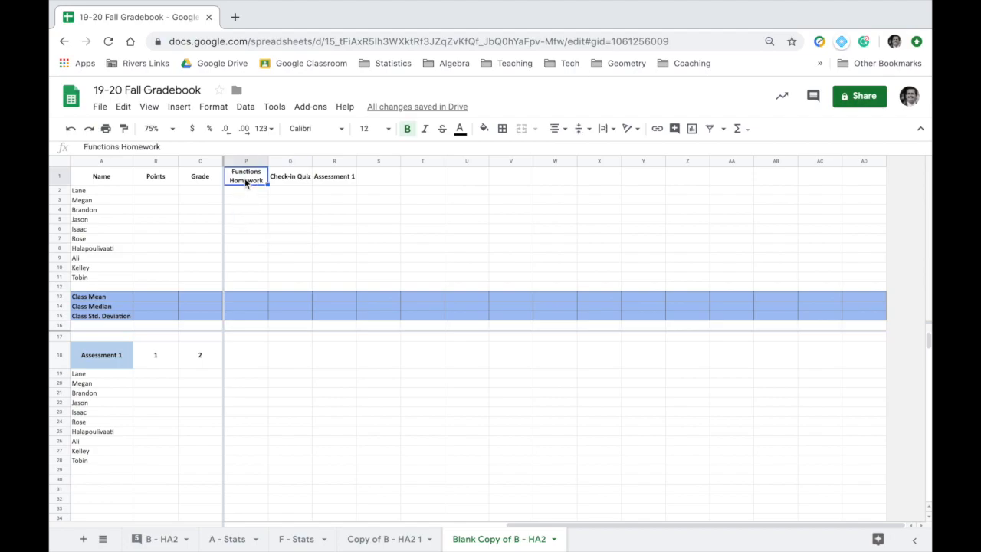
pyautogui.moveTo(328, 176); pyautogui.dragTo(263, 176)
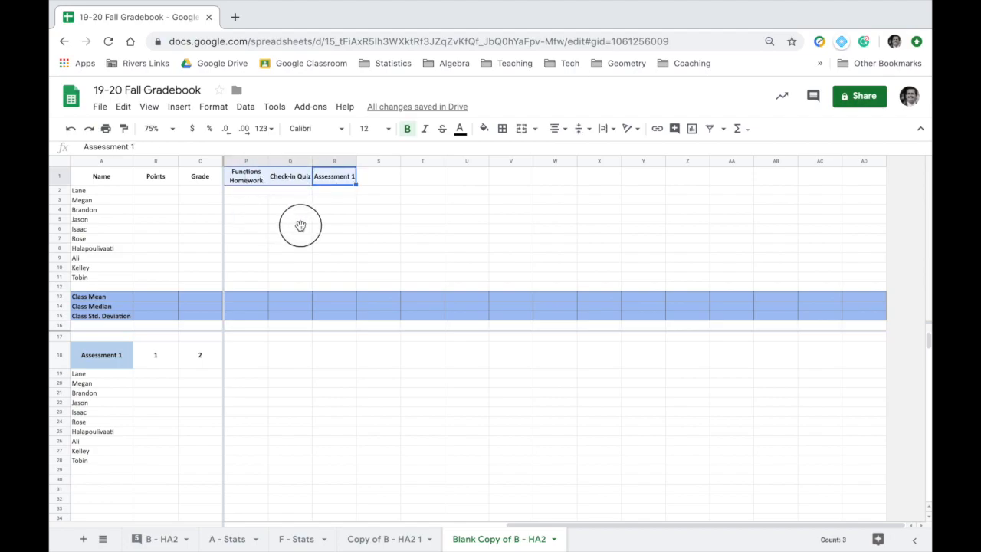
pyautogui.click(299, 227)
pyautogui.click(256, 175)
pyautogui.moveTo(320, 175); pyautogui.dragTo(256, 175)
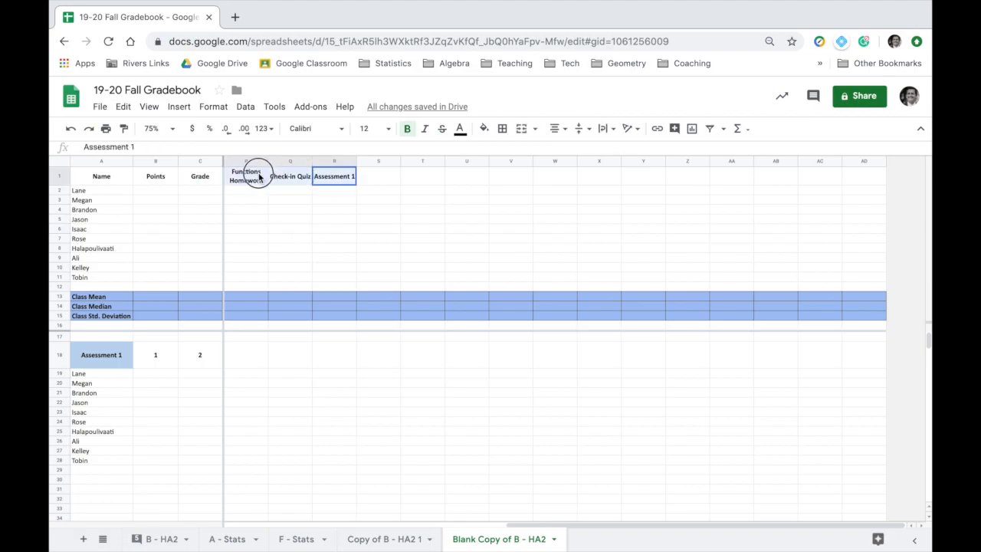
pyautogui.click(603, 128)
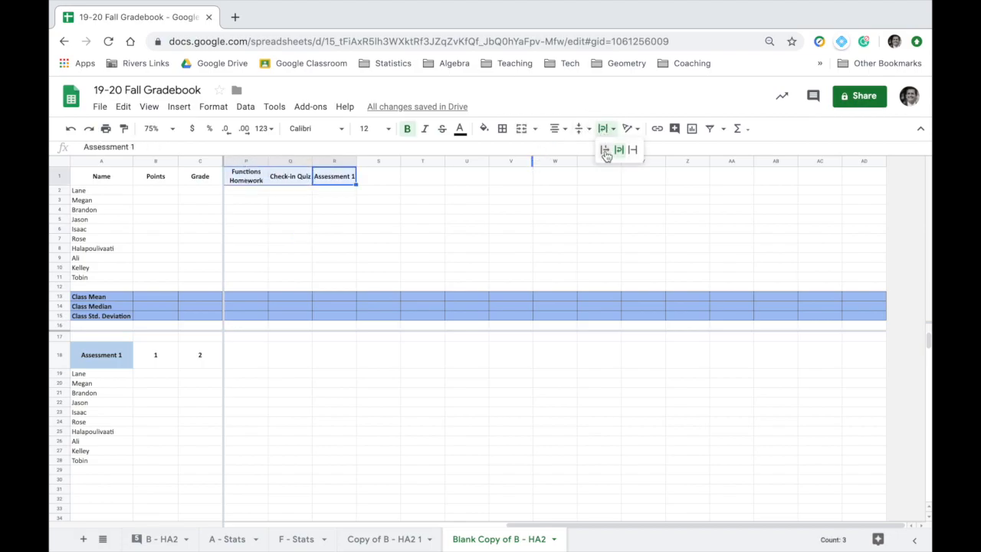
pyautogui.click(605, 149)
pyautogui.click(515, 221)
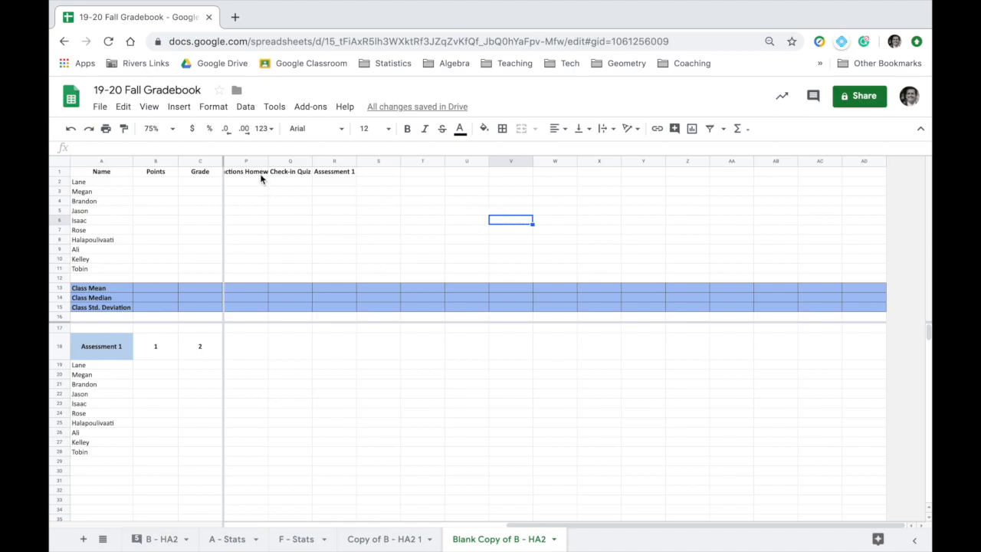
pyautogui.press('super+z')
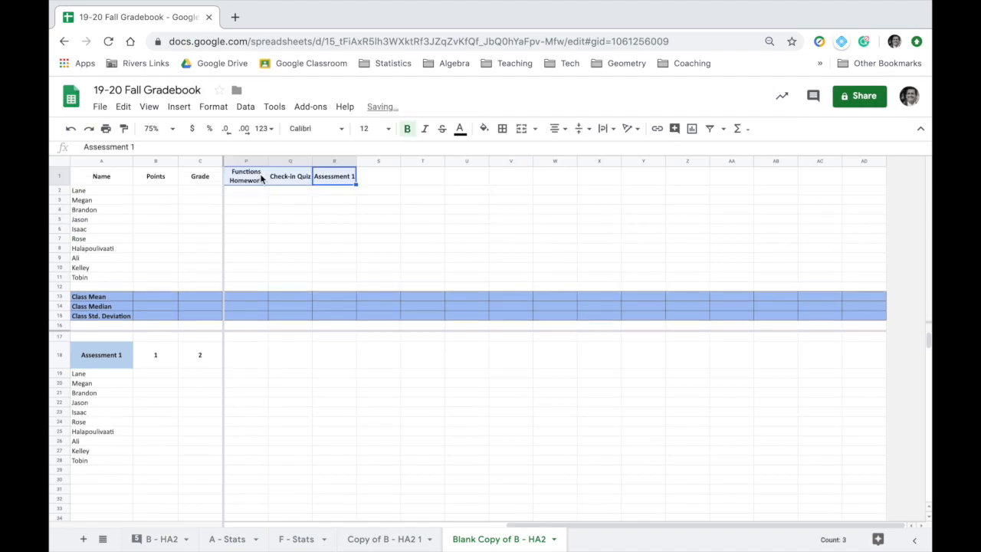
pyautogui.click(280, 221)
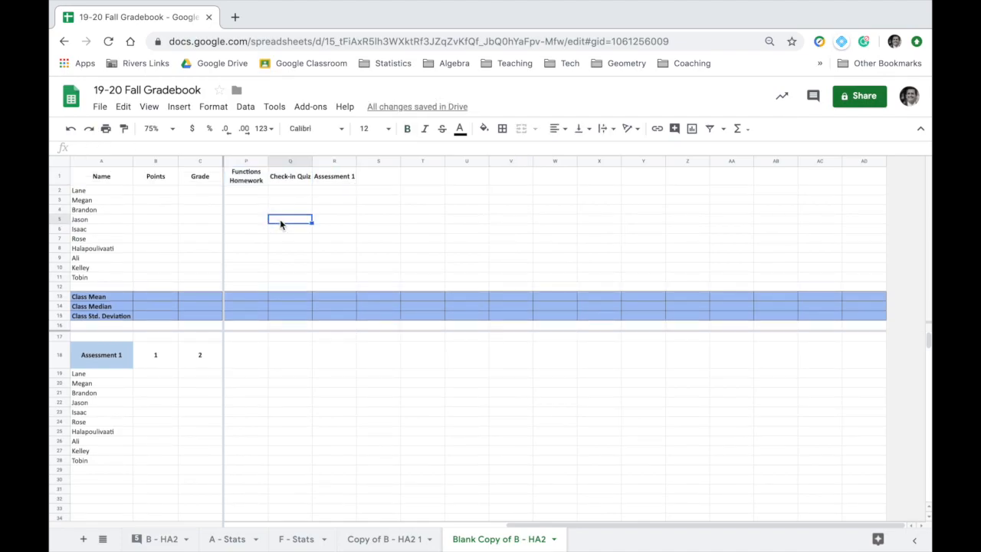